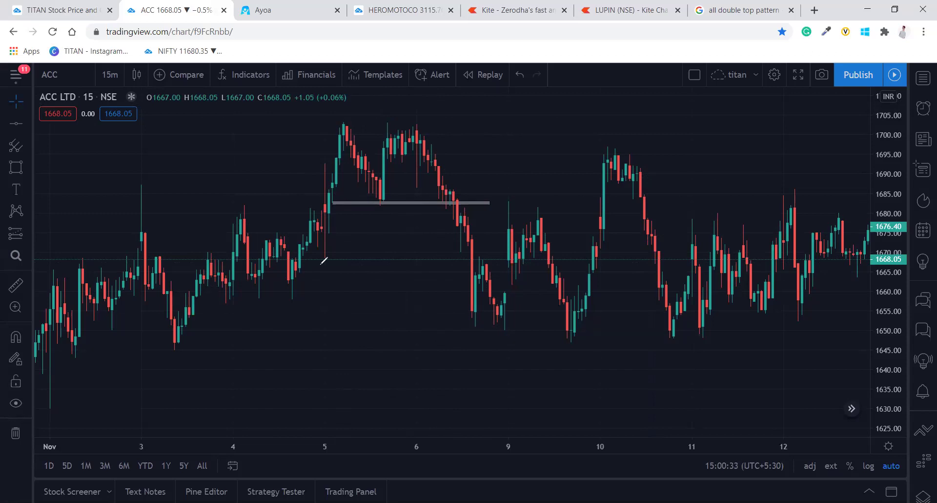
Sketch the double top over the ACC 15-minute chart, circling both peaks and tracing the swings down to the neckline
mouse_move(313, 279)
left_mouse_down()
mouse_move(358, 139)
mouse_move(329, 121)
mouse_move(361, 126)
mouse_move(350, 114)
left_mouse_up()
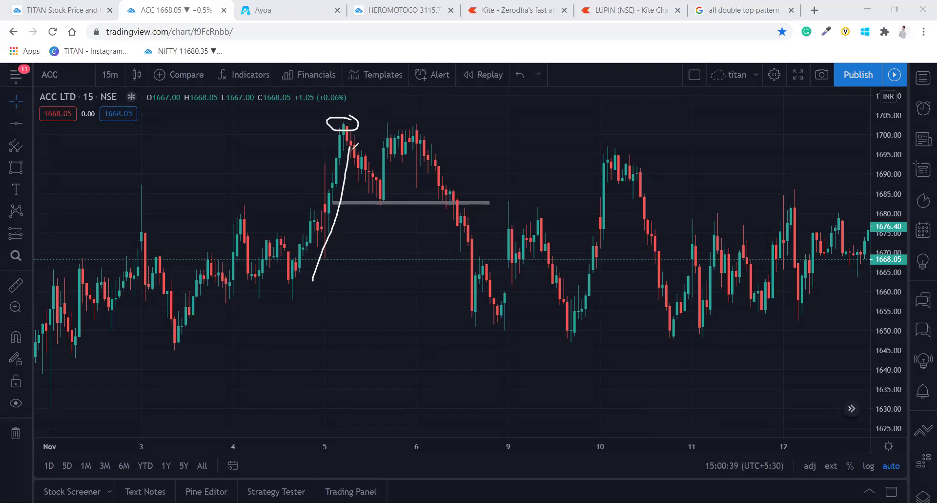
mouse_move(351, 149)
left_mouse_down()
mouse_move(383, 198)
mouse_move(408, 119)
mouse_move(383, 132)
mouse_move(429, 138)
mouse_move(445, 123)
left_mouse_up()
left_click_drag(401, 105, 444, 194)
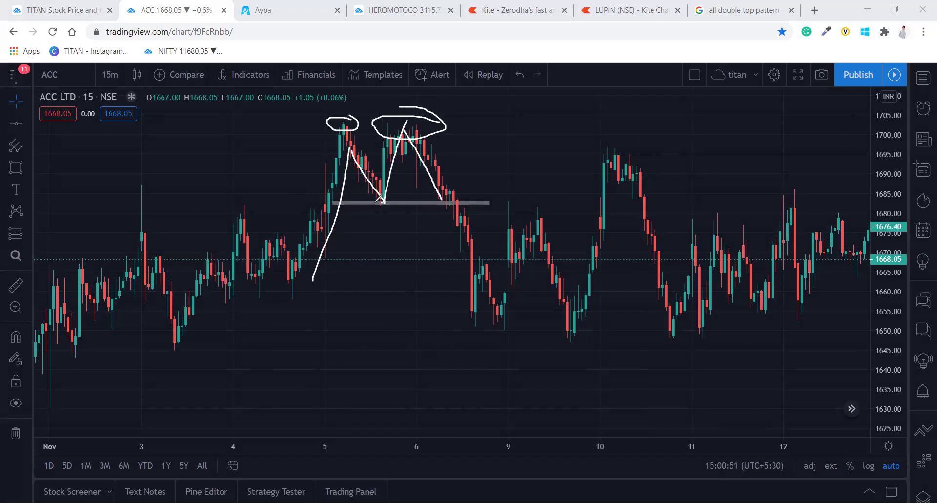
left_click_drag(380, 198, 388, 204)
mouse_move(467, 198)
left_mouse_down()
mouse_move(447, 197)
mouse_move(474, 199)
mouse_move(435, 201)
left_mouse_up()
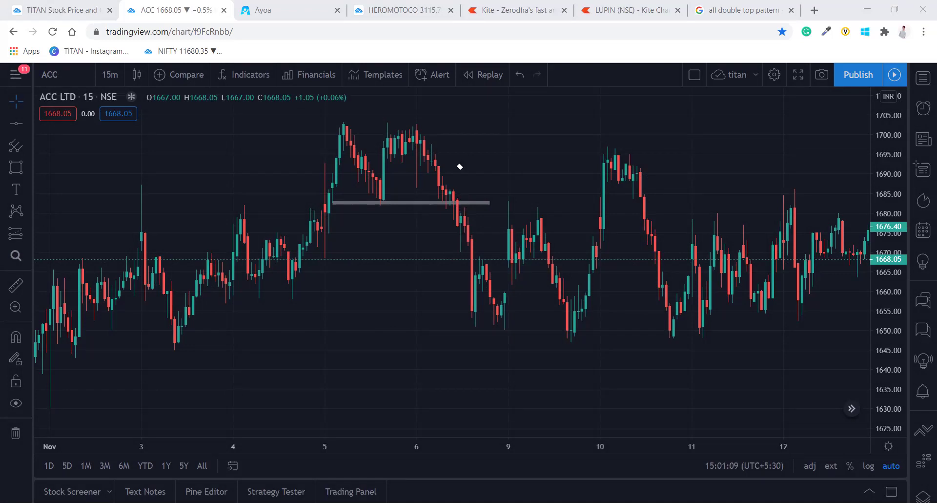
Switch the chart layout to two side-by-side charts
scroll(506, 125, "up", 5)
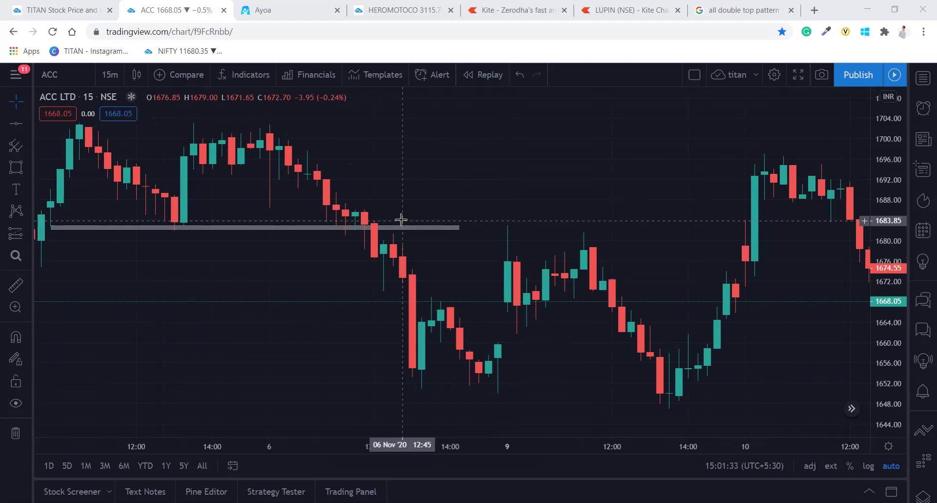
scroll(402, 220, "down", 5)
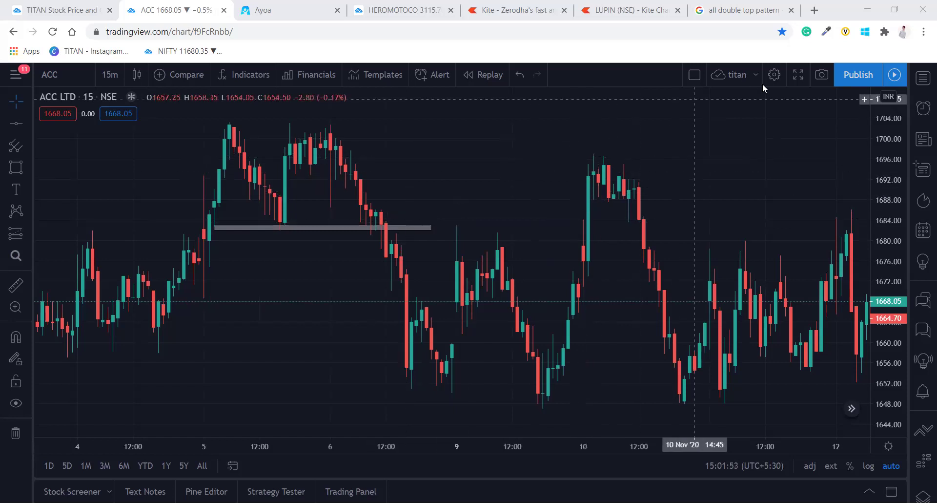
left_click(695, 74)
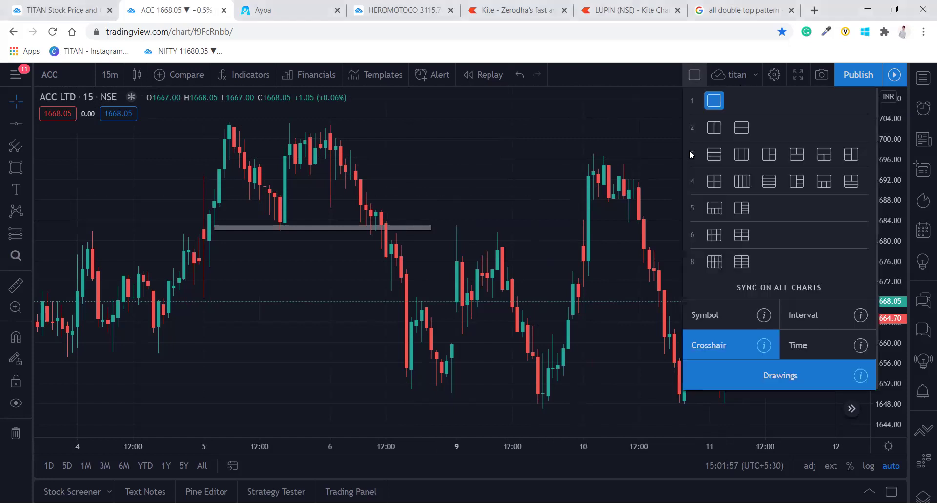
left_click(715, 127)
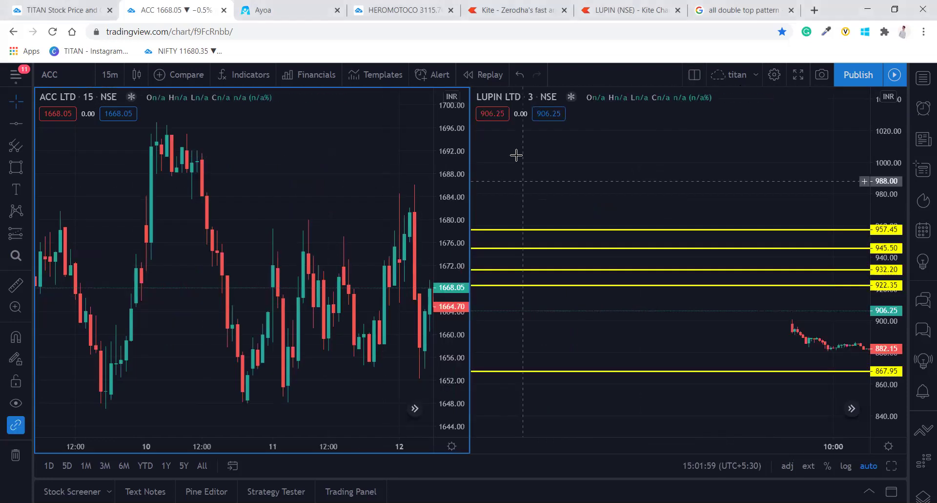
Load the ACC symbol in the LUPIN chart
left_click(499, 139)
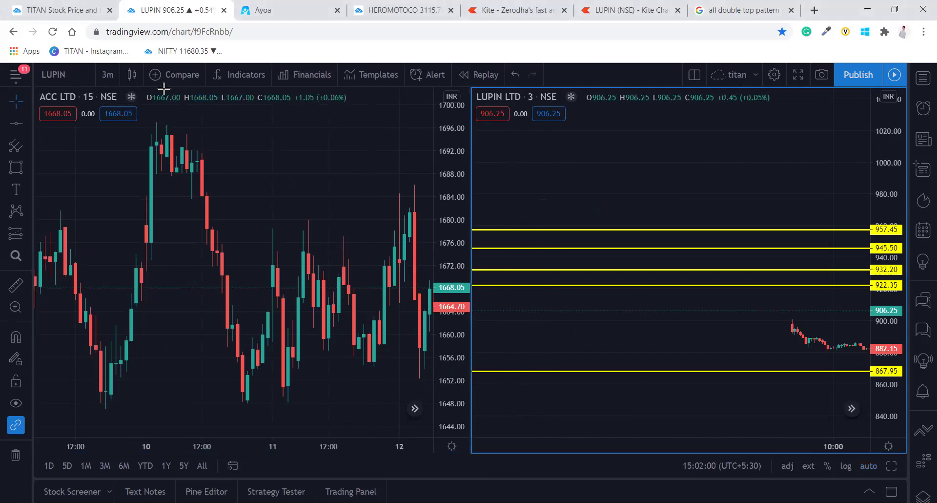
left_click(77, 74)
type("ACC")
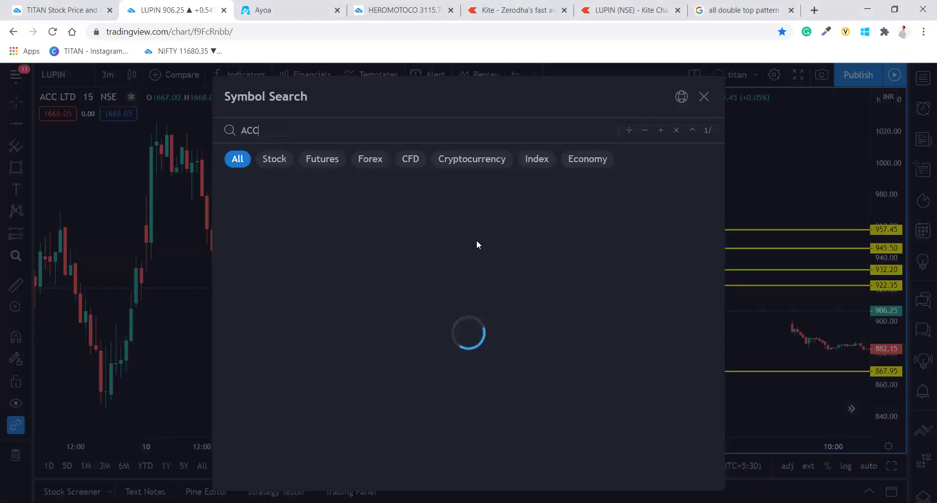
left_click(310, 186)
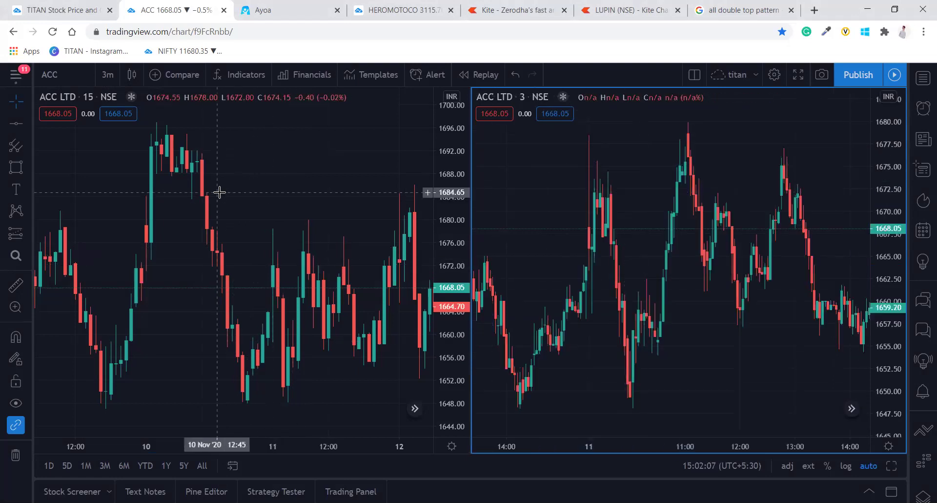
Bring the 5–6 November double top and its neckline into view on the 15-minute ACC chart
scroll(219, 192, "down", 3)
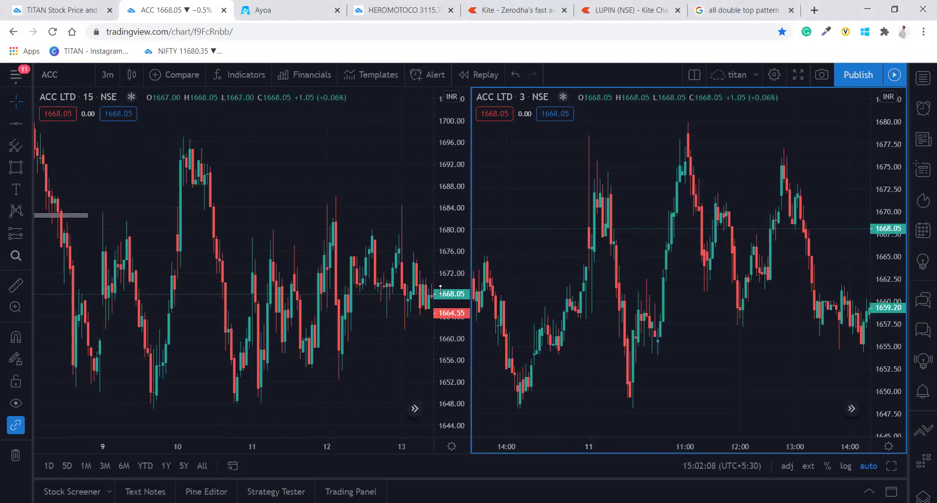
left_click(200, 217)
left_click_drag(309, 232, 435, 251)
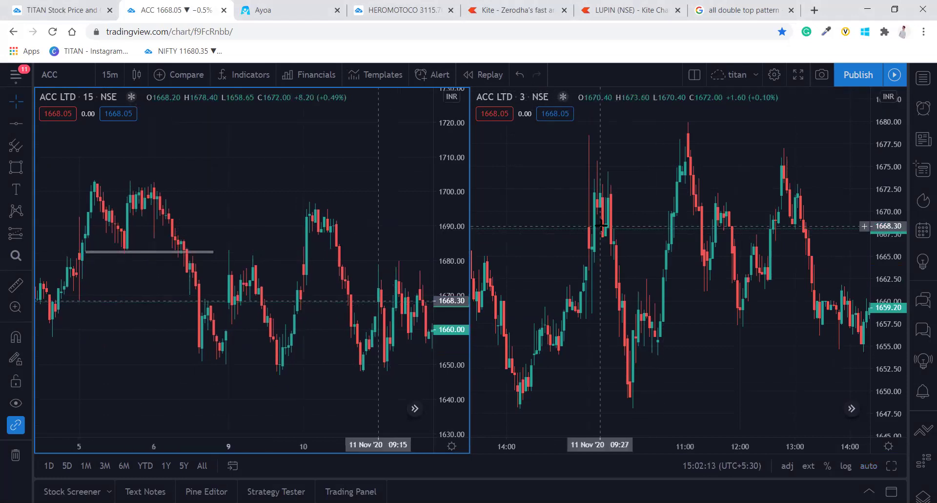
Locate the same 5–6 November double top and neckline zone on the 3-minute ACC chart
scroll(601, 226, "down", 4)
left_click_drag(733, 239, 926, 266)
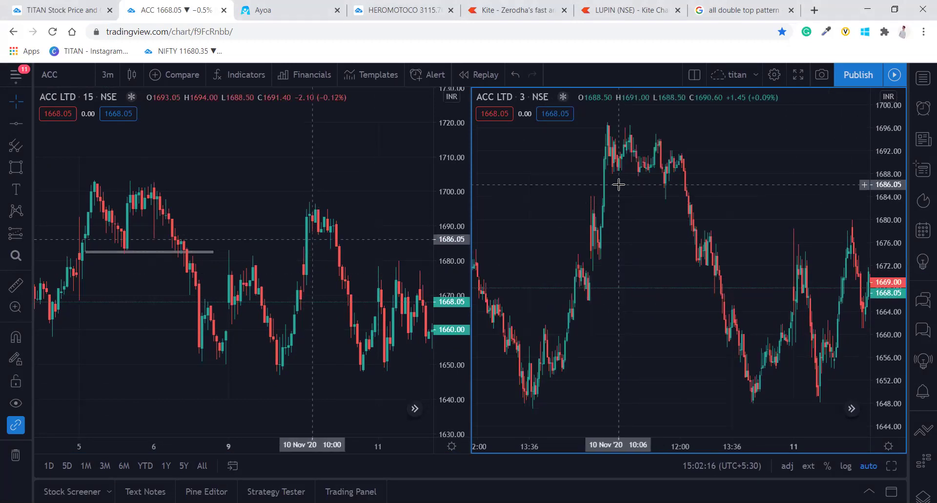
left_click_drag(644, 212, 808, 269)
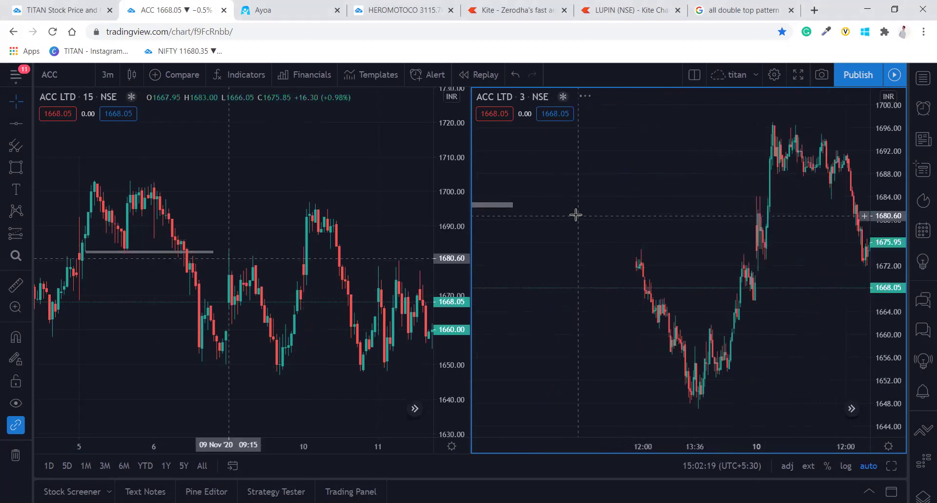
left_click_drag(628, 242, 812, 291)
left_click_drag(641, 258, 761, 297)
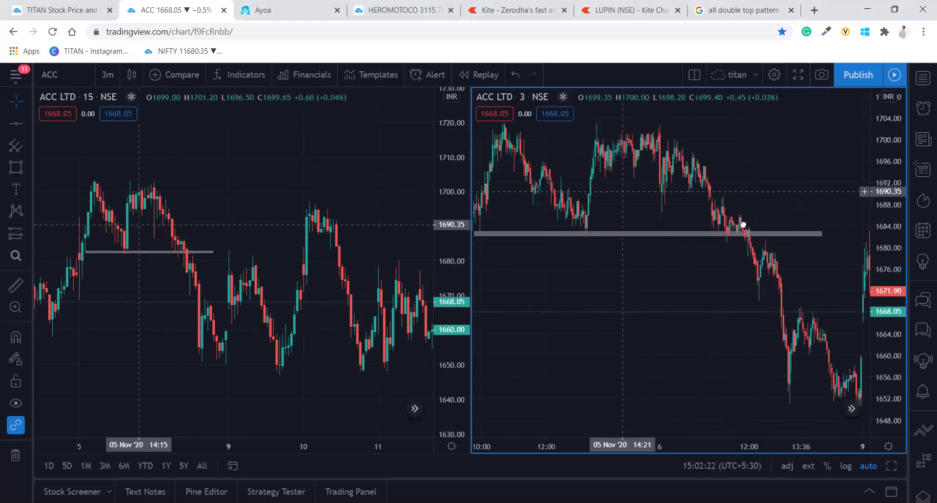
left_click_drag(623, 220, 752, 213)
scroll(750, 212, "down", 5)
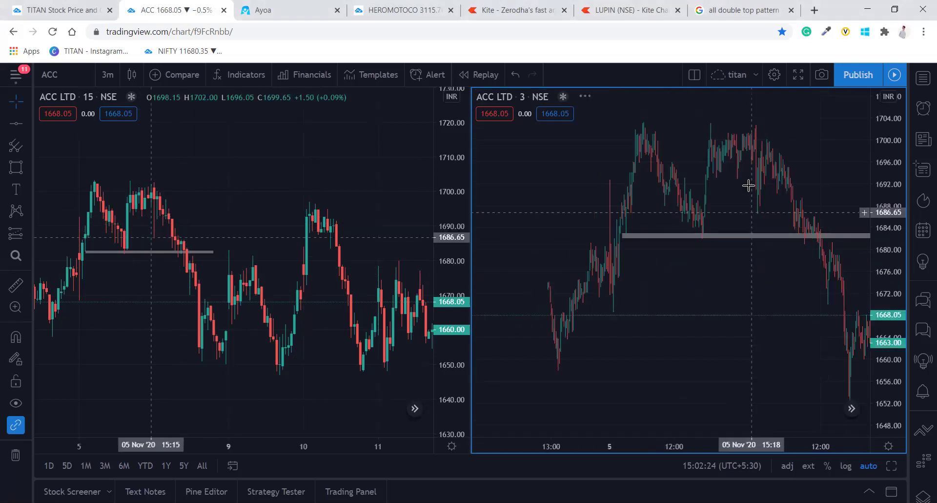
scroll(732, 205, "up", 3)
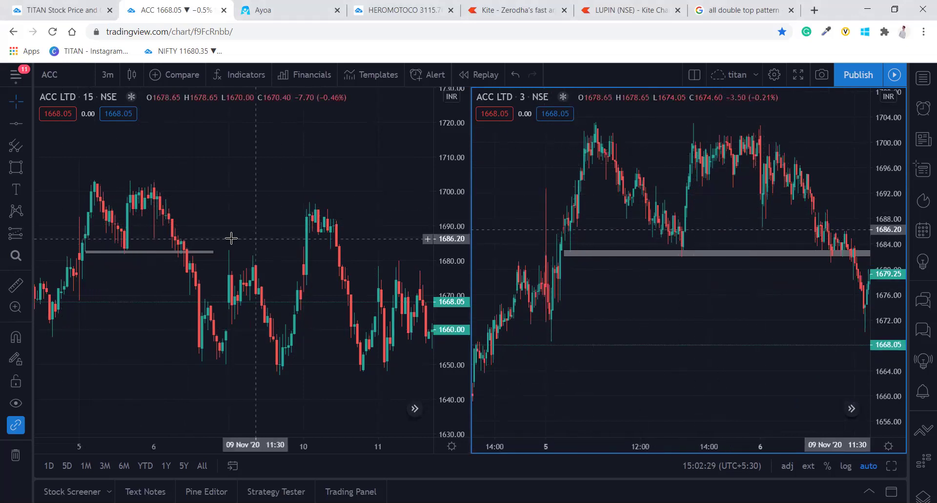
Examine the candles breaking below the neckline zone around 12:00 on 6 November in the 3-minute chart
scroll(716, 237, "up", 4)
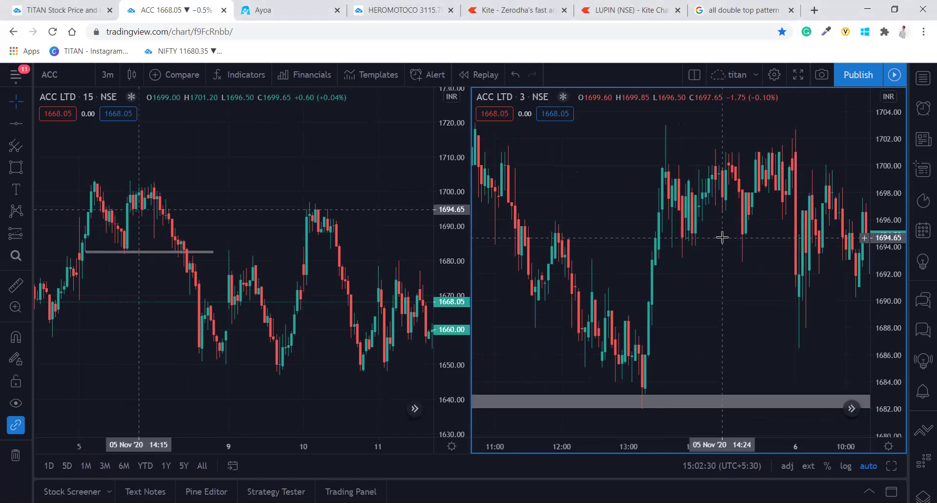
left_click_drag(734, 310, 559, 176)
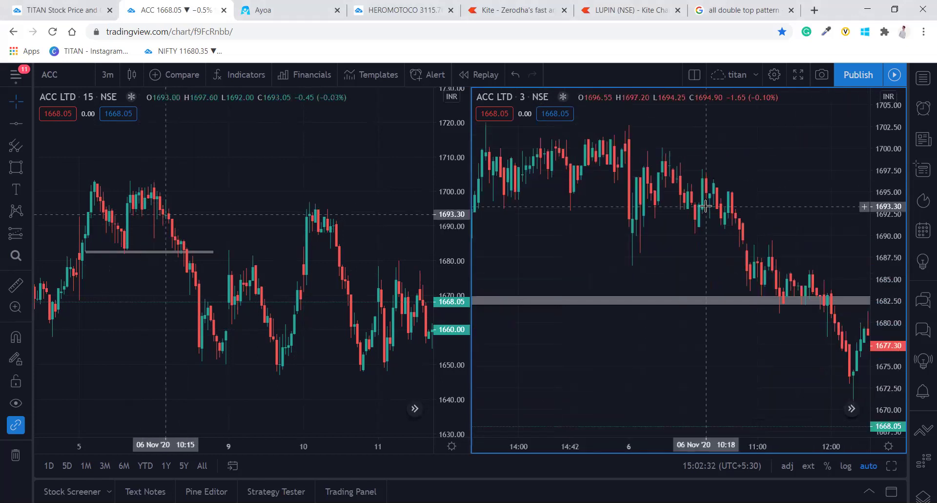
scroll(807, 239, "up", 5)
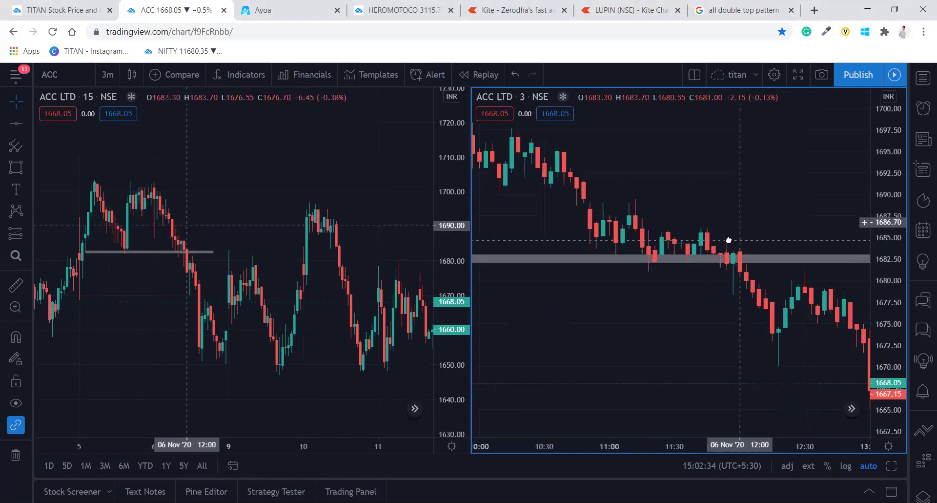
scroll(731, 245, "up", 2)
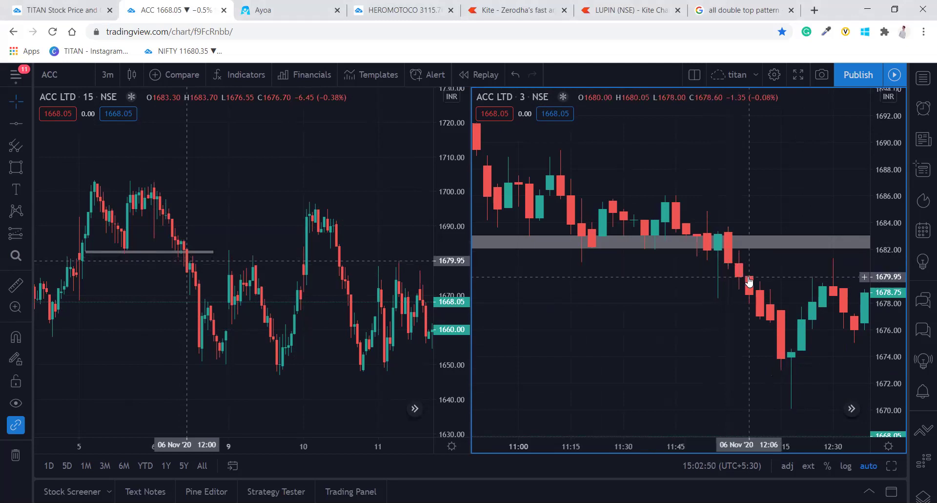
mouse_move(760, 405)
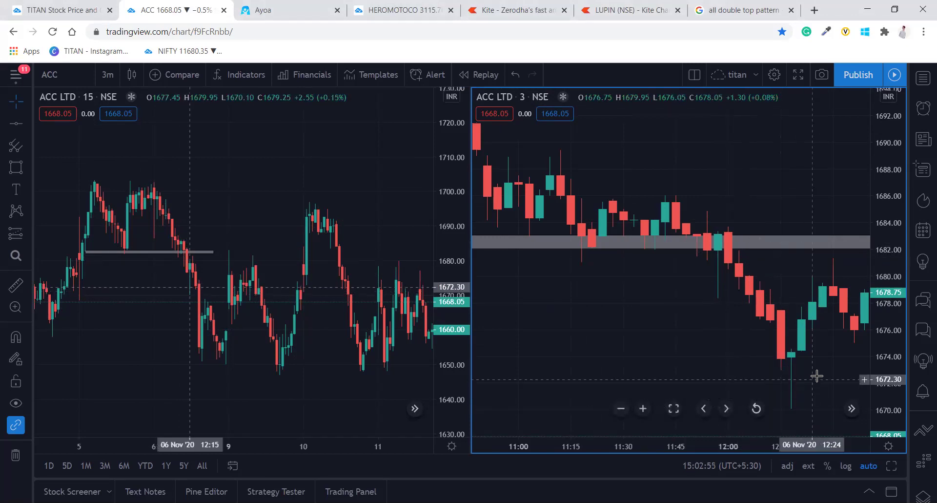
Inspect the pullback toward the neckline zone around 12:33 on 6 November in the 3-minute chart
left_click_drag(816, 376, 731, 330)
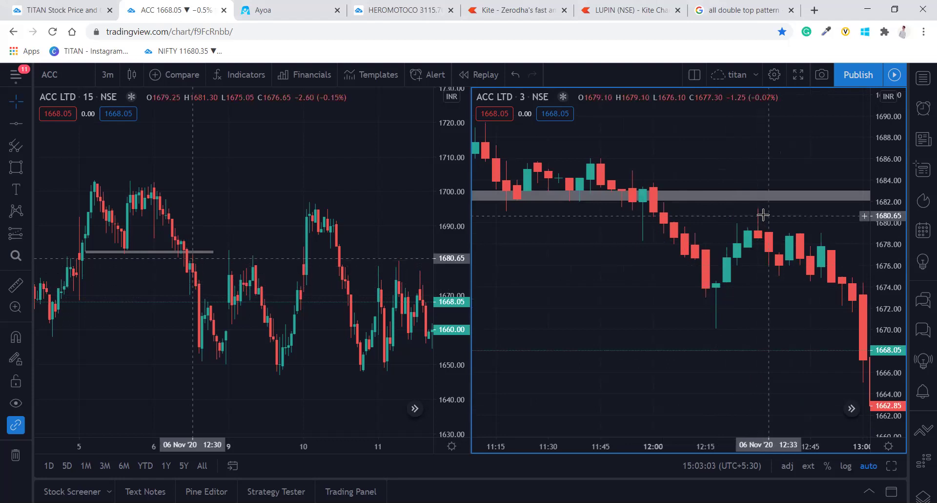
scroll(763, 215, "up", 5)
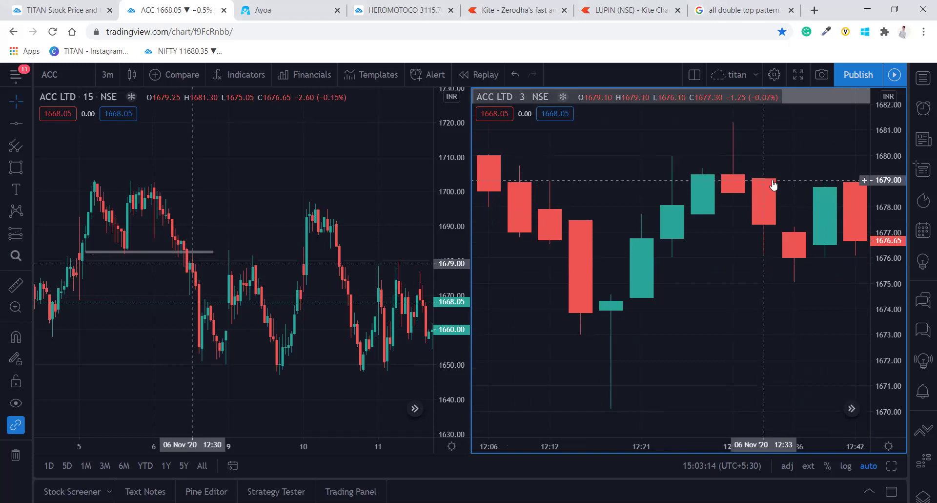
scroll(773, 184, "down", 2)
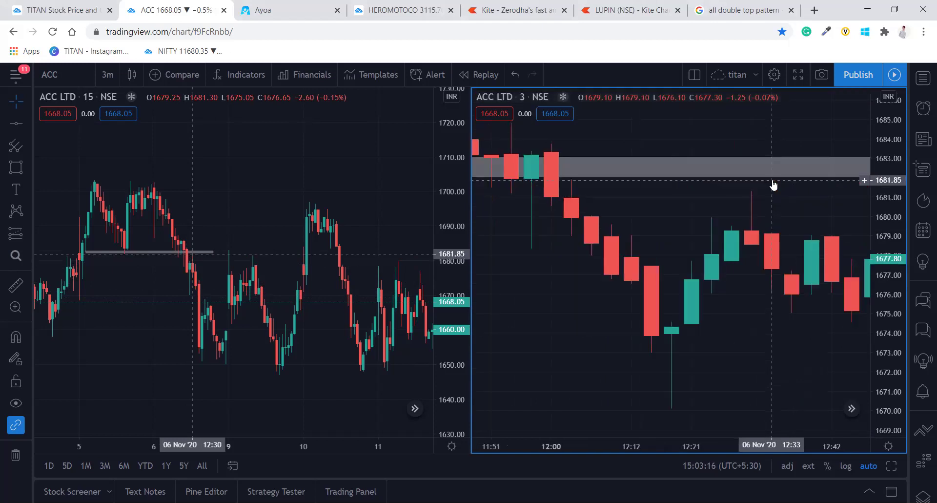
scroll(773, 184, "down", 2)
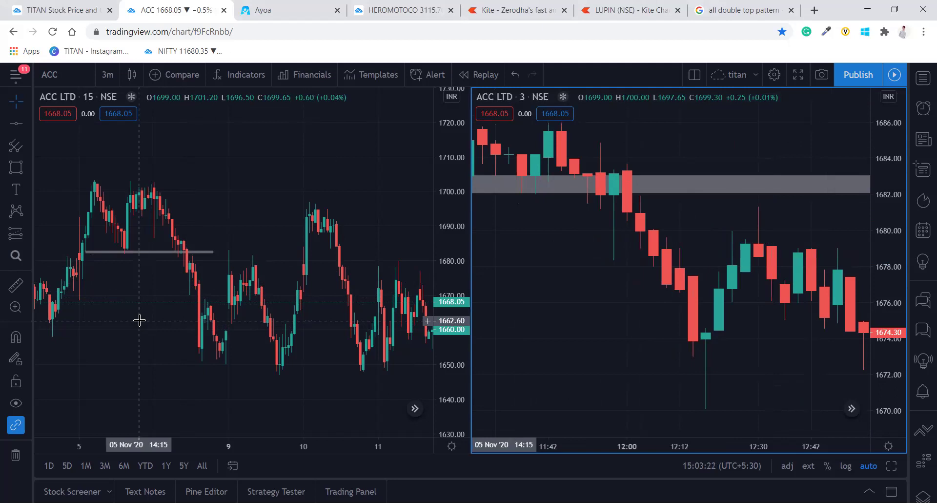
Follow the price move after the pullback on the 3-minute chart and review it against the whole double top
scroll(652, 216, "down", 2)
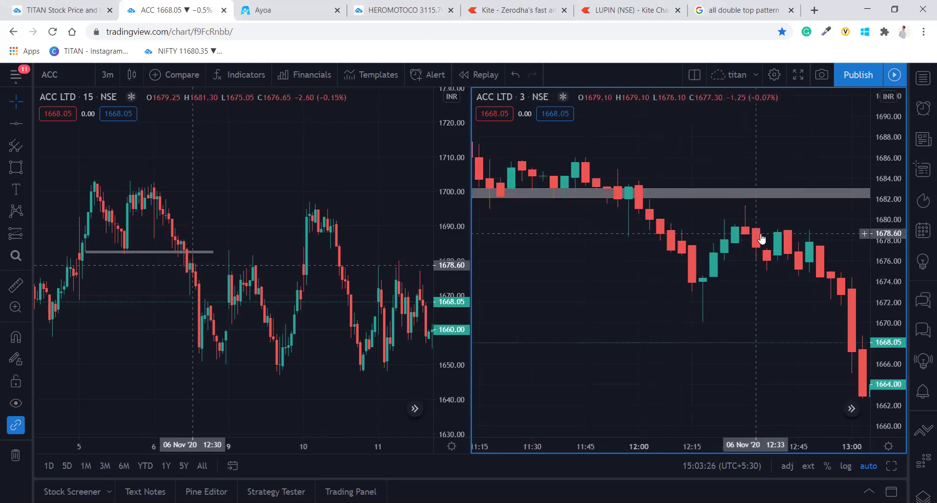
scroll(763, 238, "down", 1)
scroll(762, 238, "down", 1)
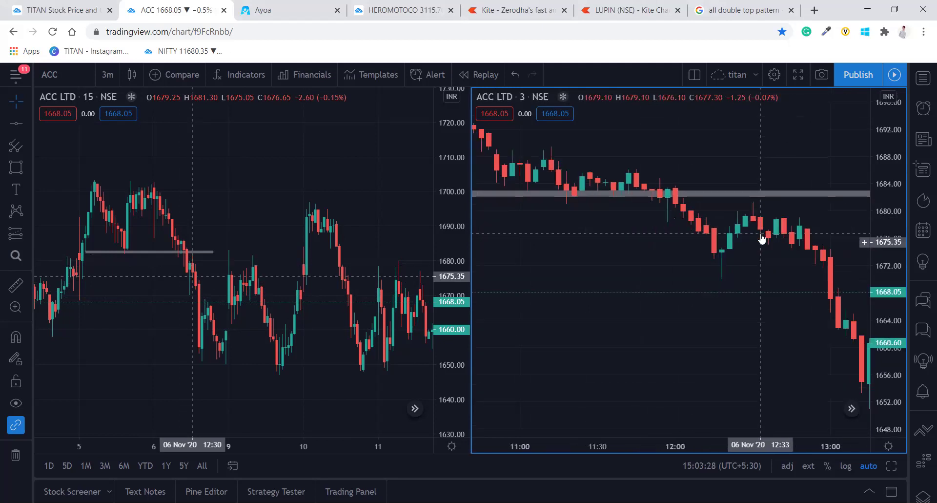
left_click_drag(808, 303, 707, 228)
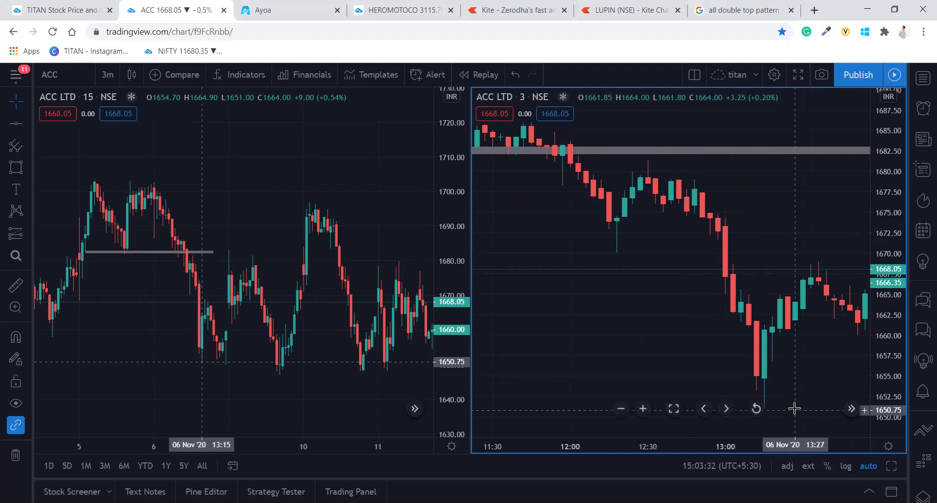
scroll(785, 307, "down", 1)
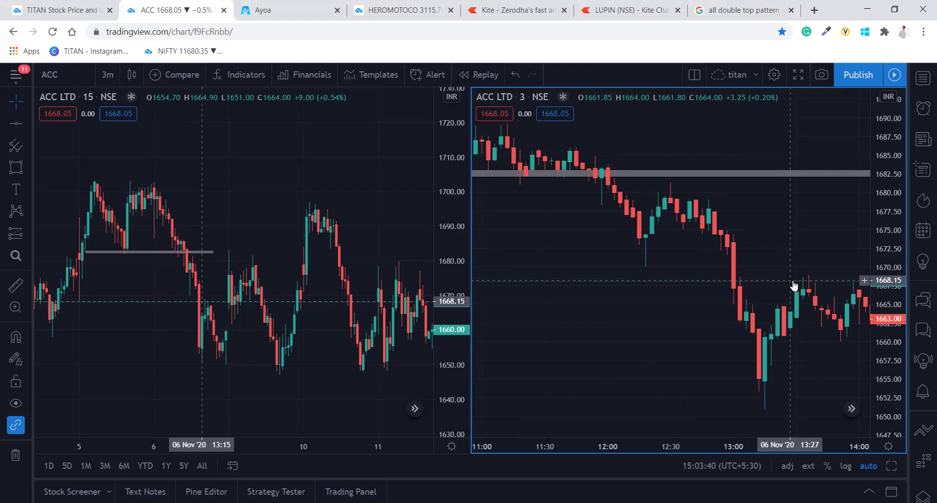
scroll(794, 286, "down", 3)
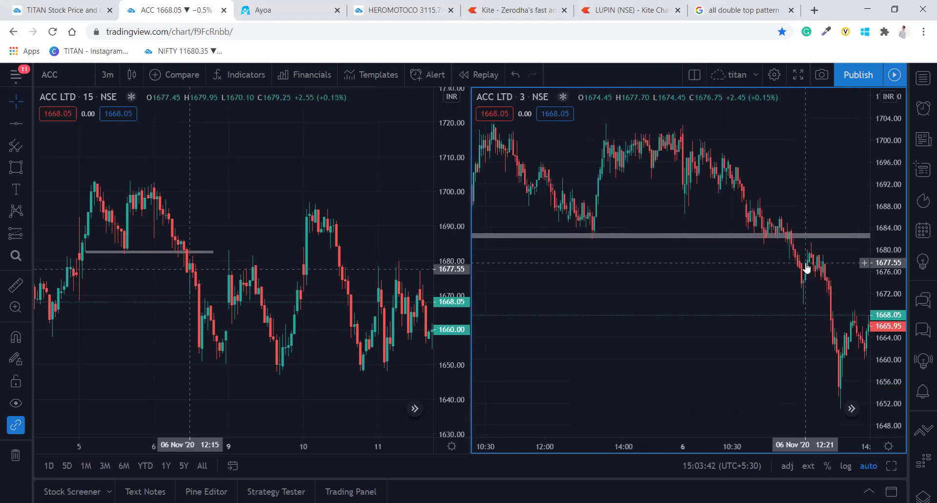
Compare the 6 November neckline breakdown around 12:00 on the 3-minute and 15-minute ACC charts
scroll(806, 268, "up", 2)
scroll(806, 267, "up", 3)
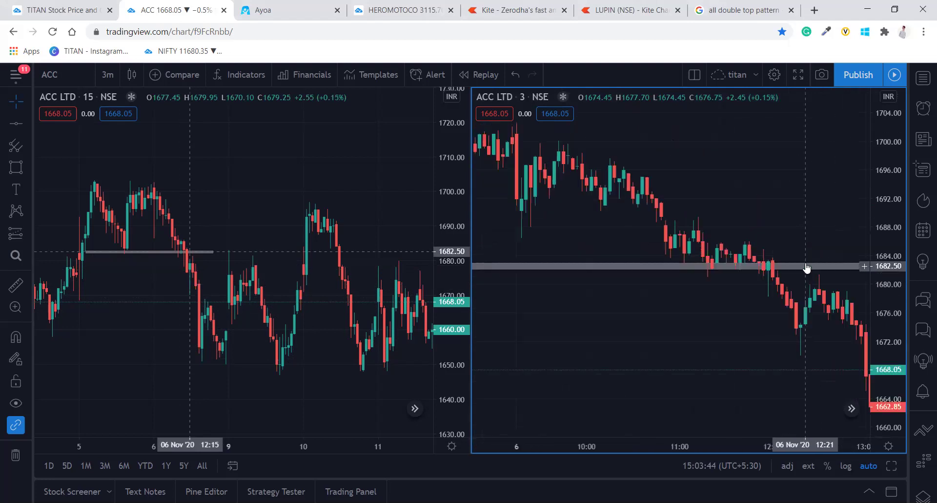
scroll(807, 268, "up", 1)
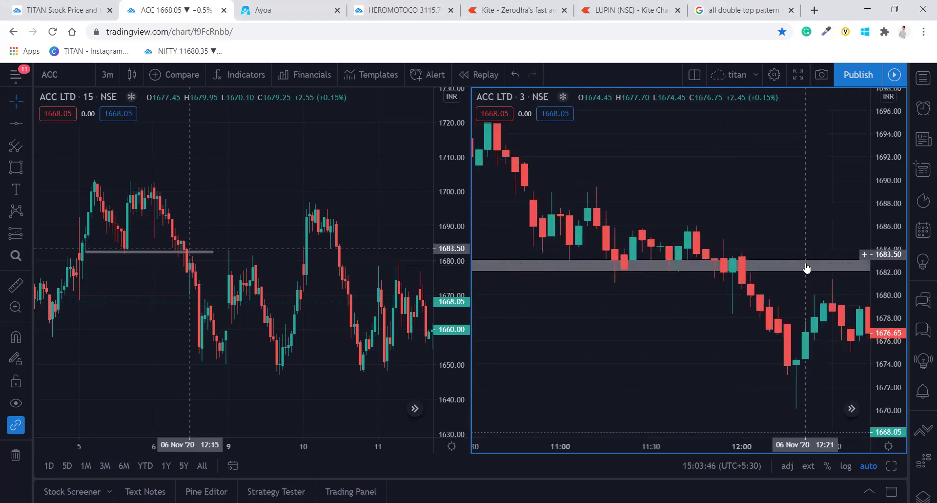
left_click(278, 238)
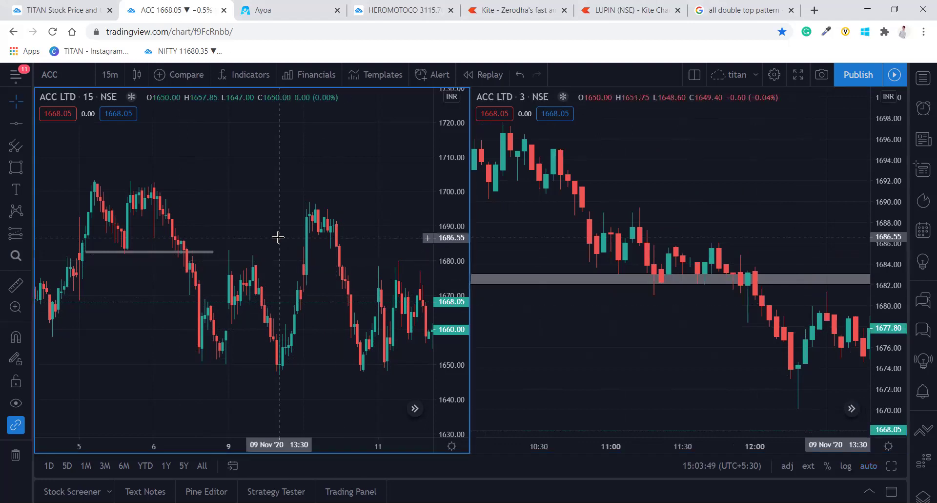
scroll(278, 237, "up", 4)
scroll(329, 213, "up", 4)
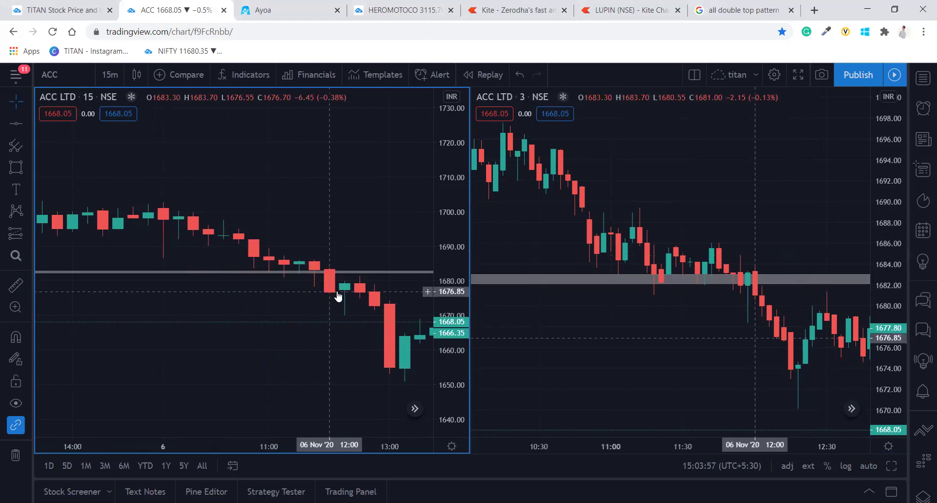
Examine the 6 November neckline breakdown at 12:00 and the candles up to 12:30 on the 15-minute ACC chart
scroll(337, 294, "down", 2)
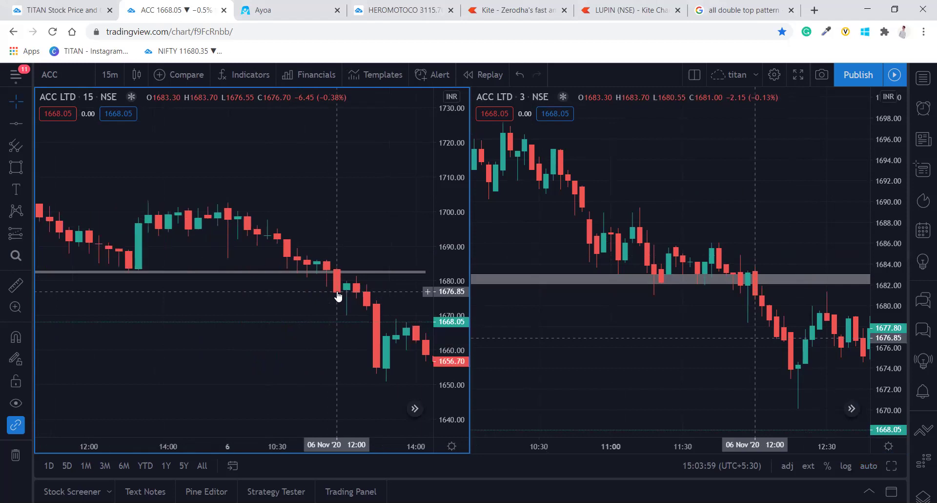
scroll(338, 295, "down", 1)
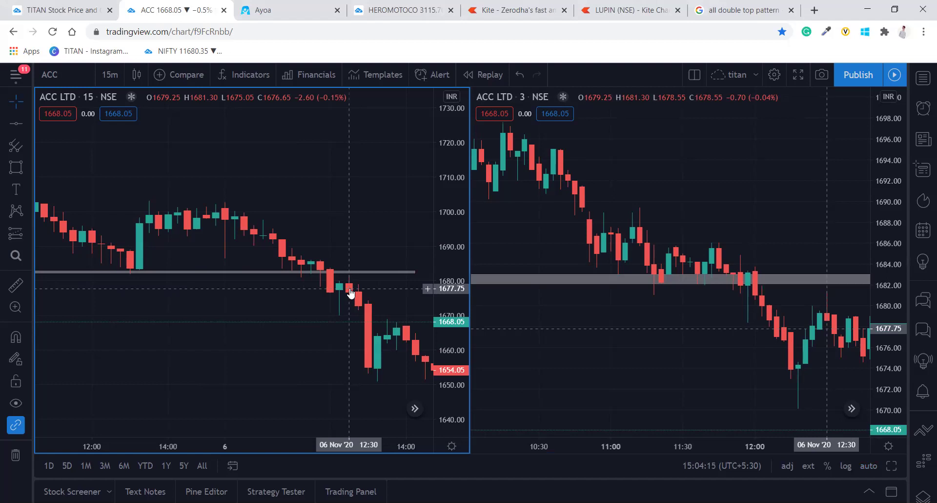
scroll(351, 292, "up", 3)
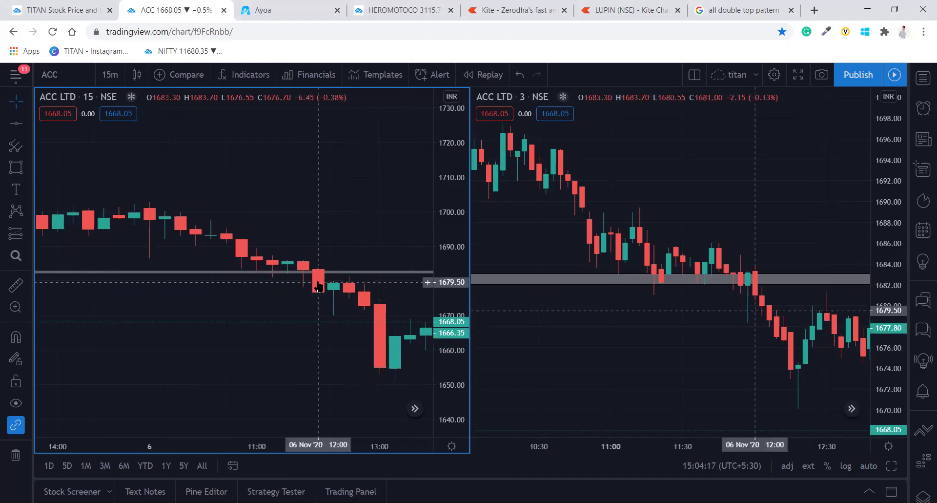
left_click(343, 273)
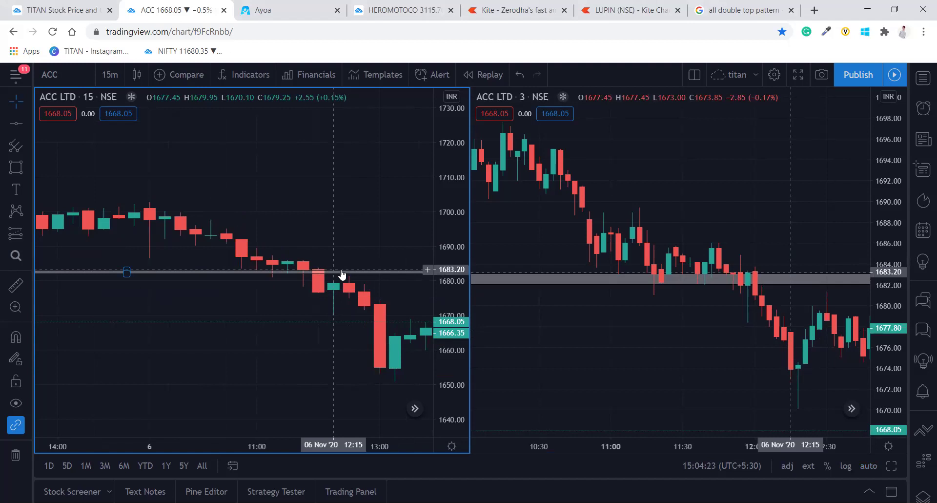
scroll(342, 274, "down", 2)
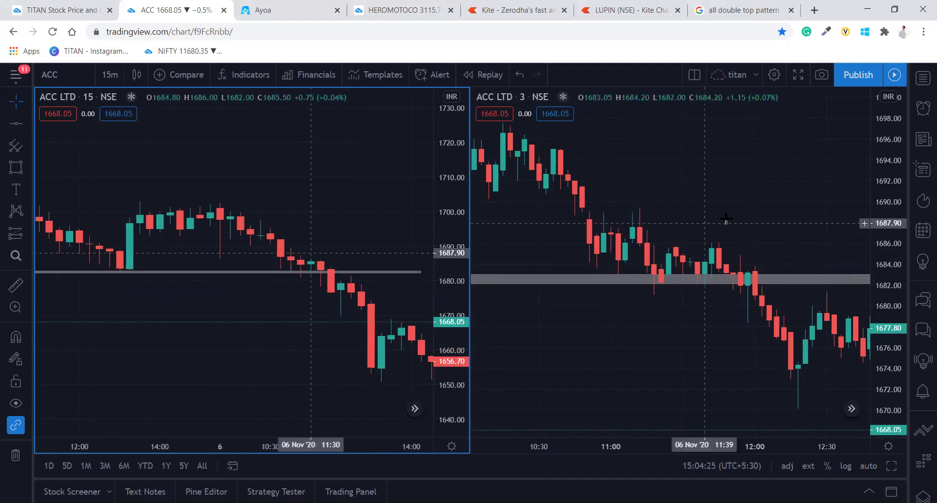
Review the 12:30 pullback on the 3-minute ACC chart in the context of the whole double top
left_click(746, 212)
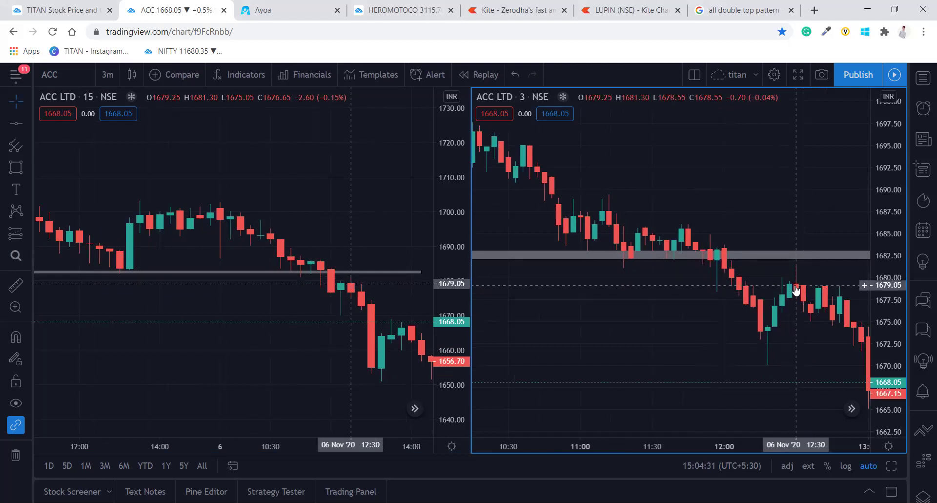
scroll(796, 289, "down", 4)
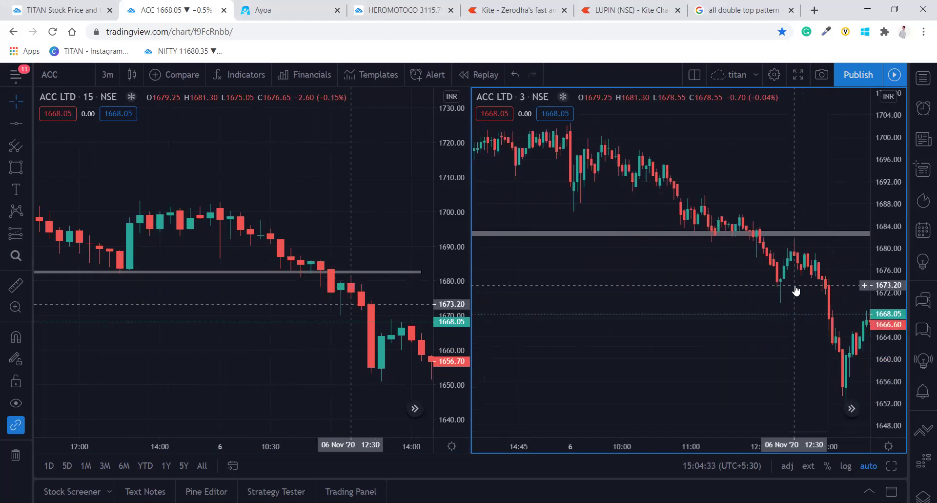
scroll(796, 289, "down", 3)
scroll(679, 273, "down", 4)
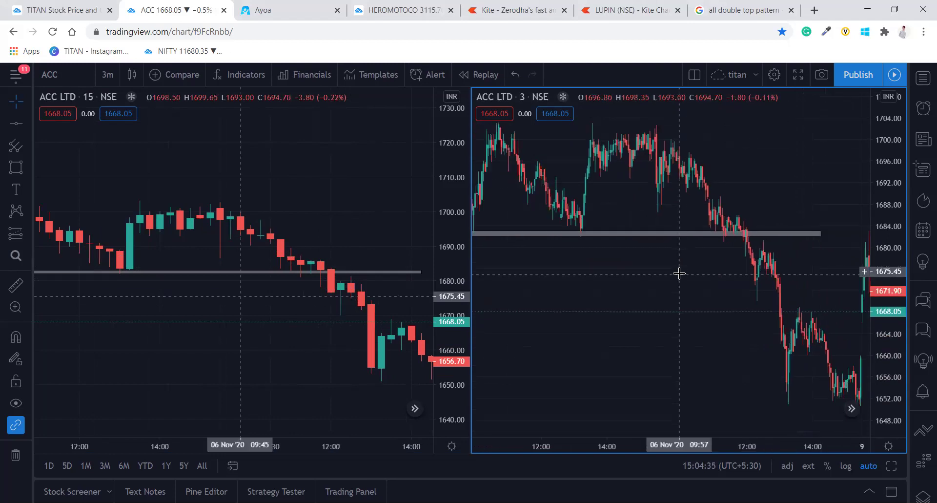
scroll(680, 273, "down", 2)
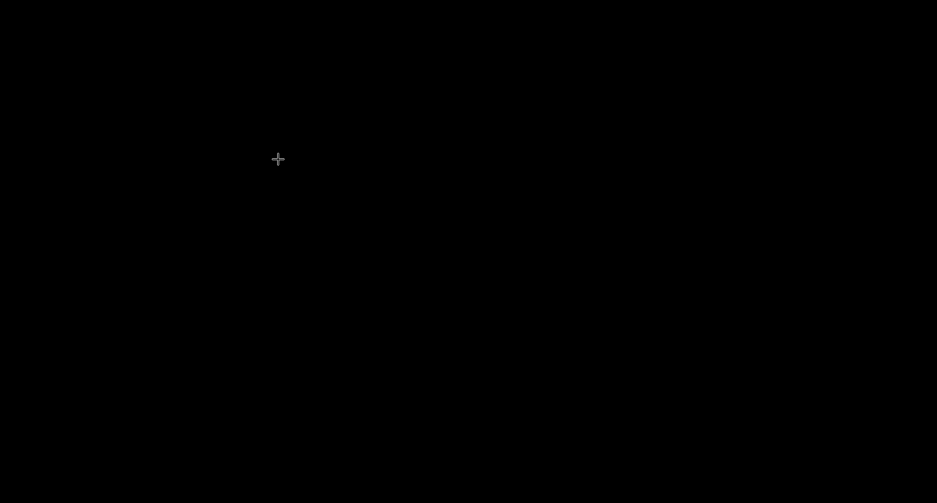
Inspect the 15 October double top and its neckline zone on the 15-minute Hero MotoCorp chart
scroll(145, 344, "up", 2)
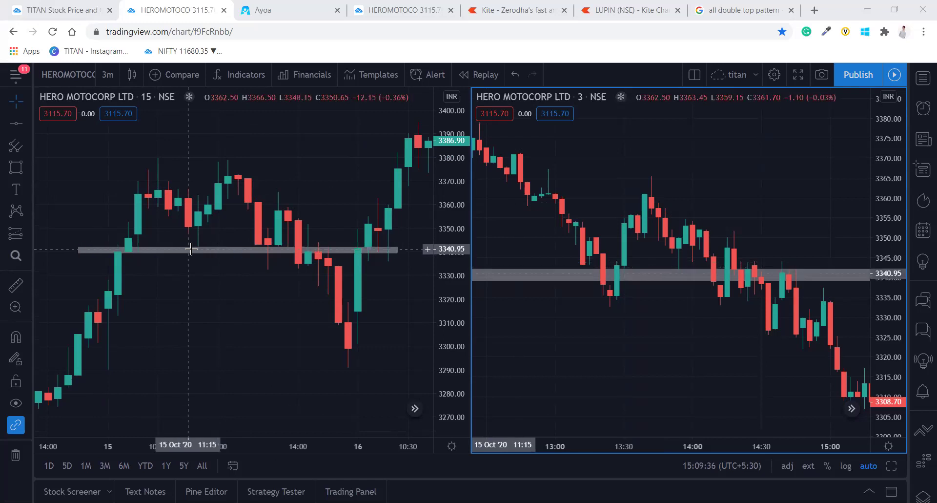
left_click(268, 250)
left_click(335, 126)
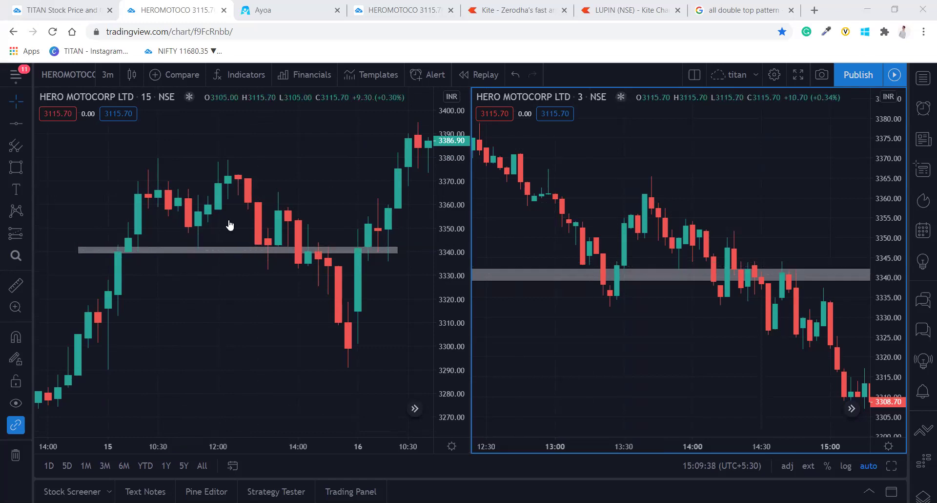
Hand-annotate the two tops, the low between them and the neckline on the 15-minute chart, plus the 15 and 3 interval labels
left_click_drag(208, 237, 202, 248)
mouse_move(162, 144)
left_mouse_down()
mouse_move(144, 164)
mouse_move(146, 145)
left_mouse_up()
mouse_move(272, 159)
left_mouse_down()
mouse_move(240, 174)
mouse_move(253, 164)
left_mouse_up()
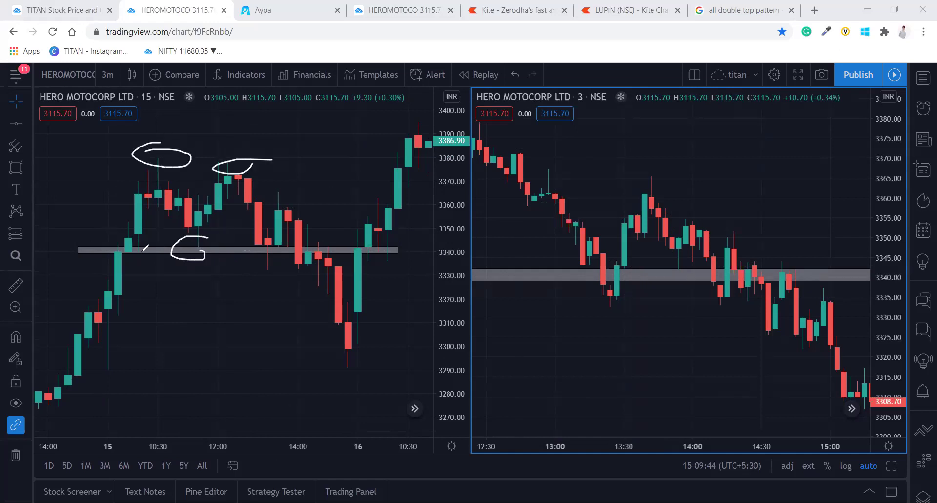
left_click_drag(142, 251, 344, 252)
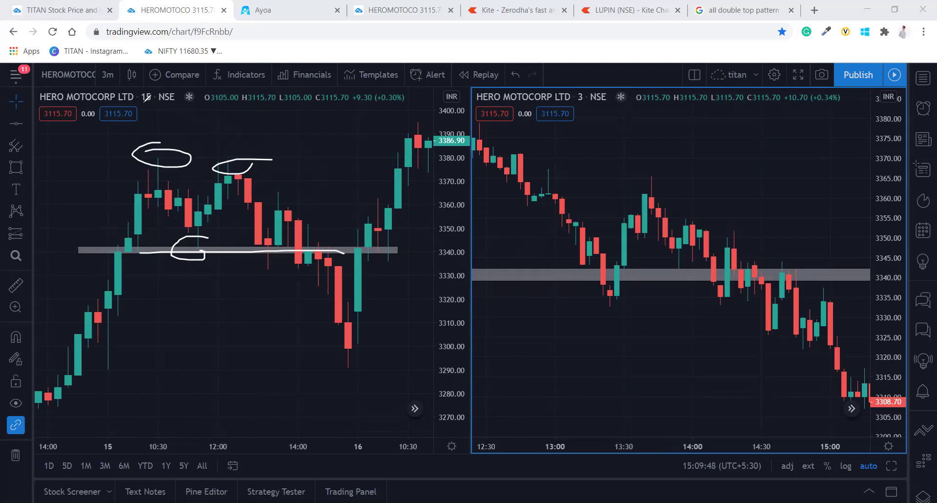
left_click_drag(580, 107, 587, 97)
Examine the first dip below the neckline zone around 13:24 on 15 October in the 3-minute Hero MotoCorp chart
scroll(647, 210, "down", 3)
scroll(707, 220, "down", 2)
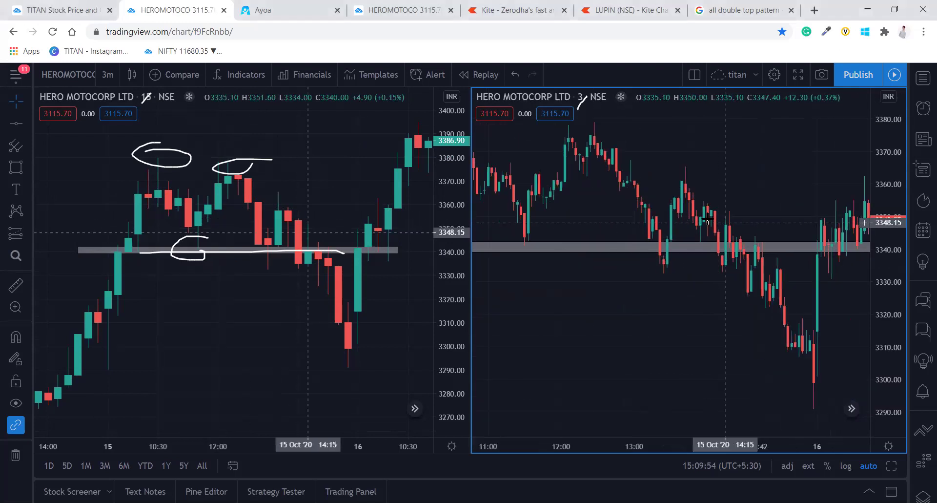
scroll(638, 211, "up", 3)
scroll(759, 214, "up", 2)
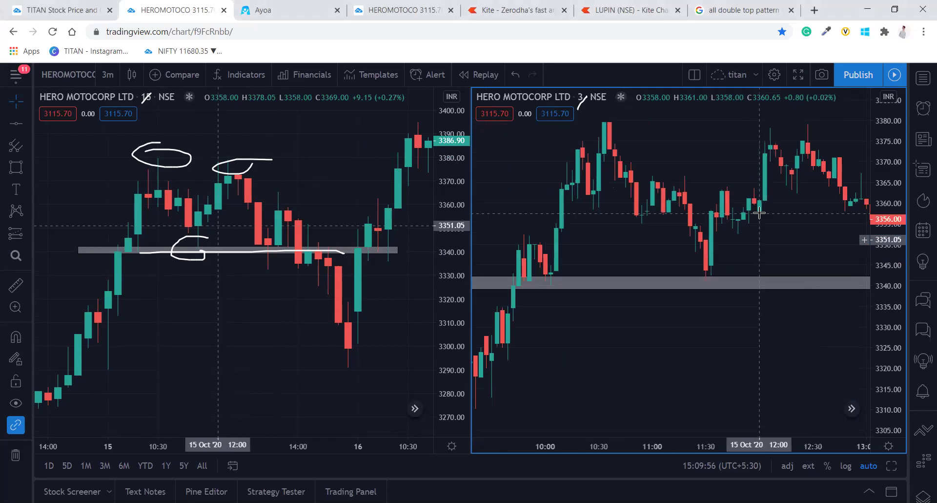
scroll(801, 234, "up", 5)
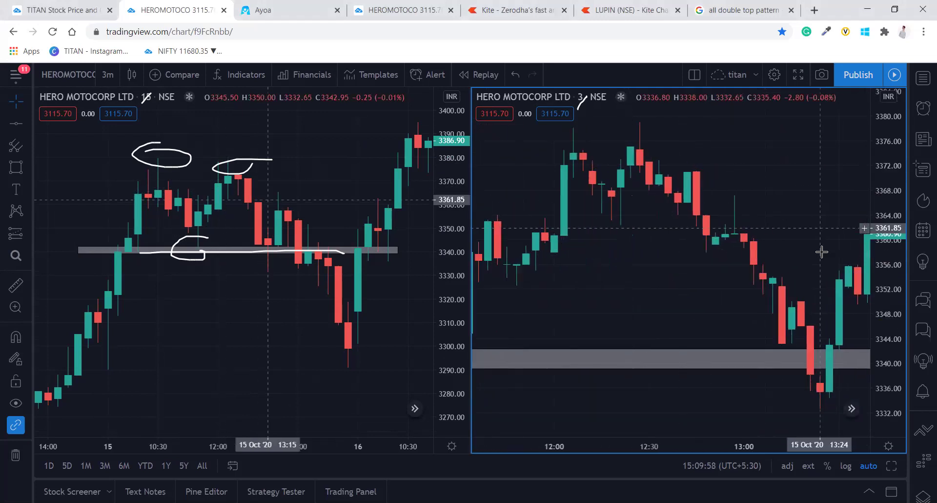
left_click_drag(844, 281, 736, 218)
scroll(751, 293, "up", 3)
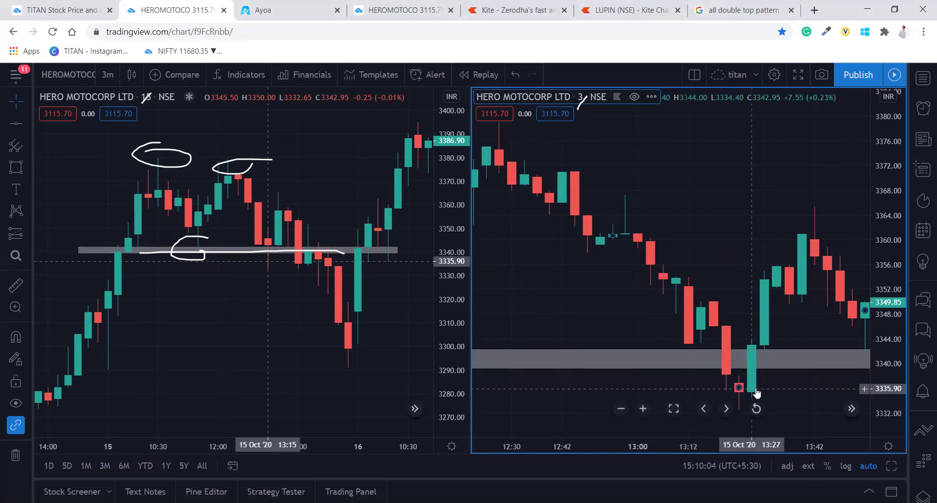
Follow the 3-minute candles from the 13:27 rebound to the next move through the neckline zone after 14:00
left_click_drag(737, 241, 697, 169)
scroll(697, 169, "down", 5)
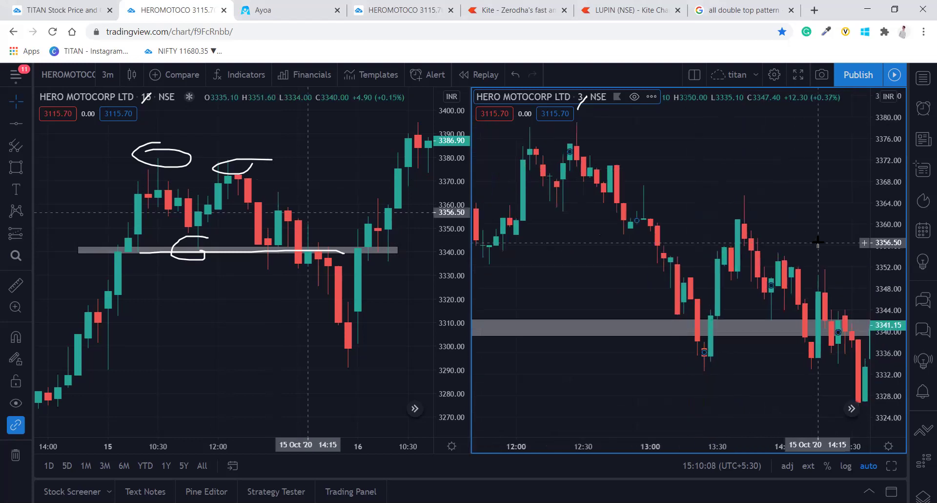
left_click_drag(888, 188, 889, 247)
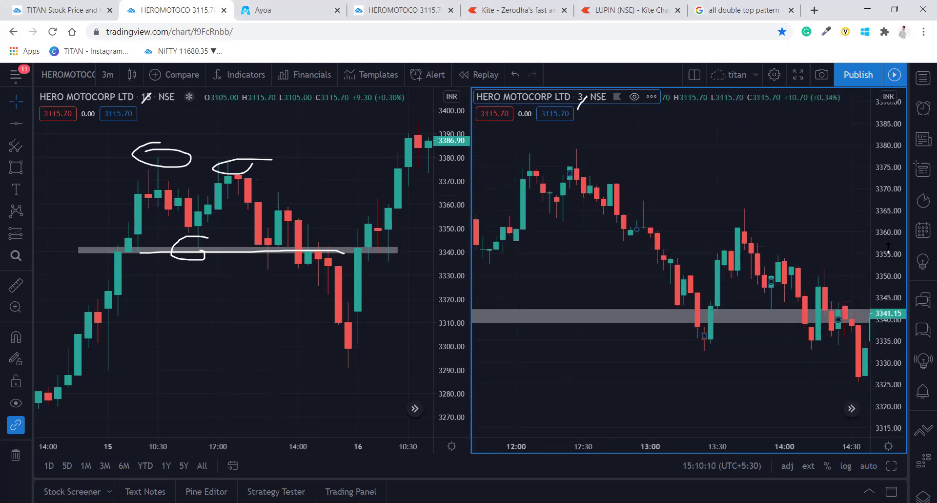
left_click_drag(772, 215, 683, 140)
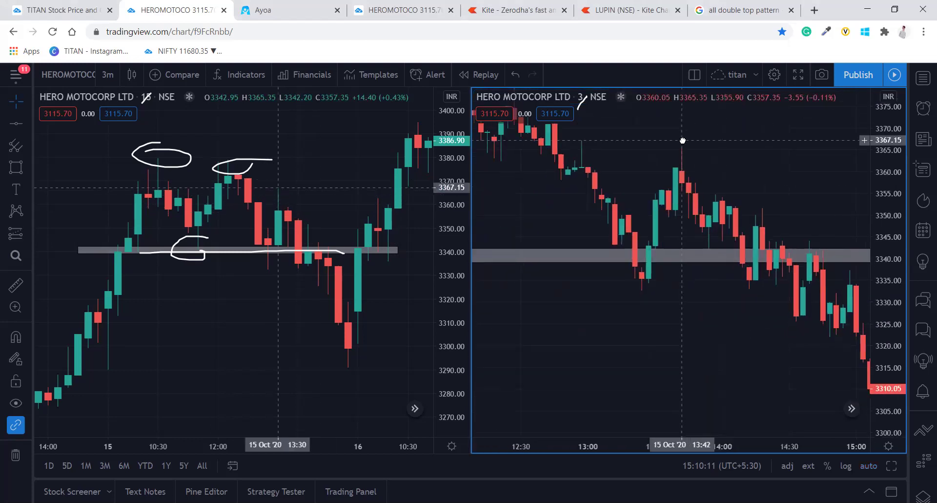
left_click(714, 252)
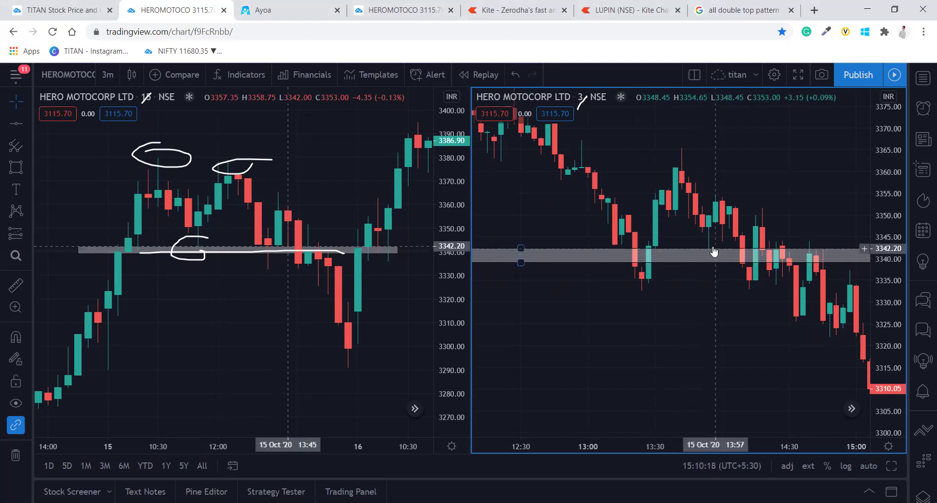
left_click(723, 205)
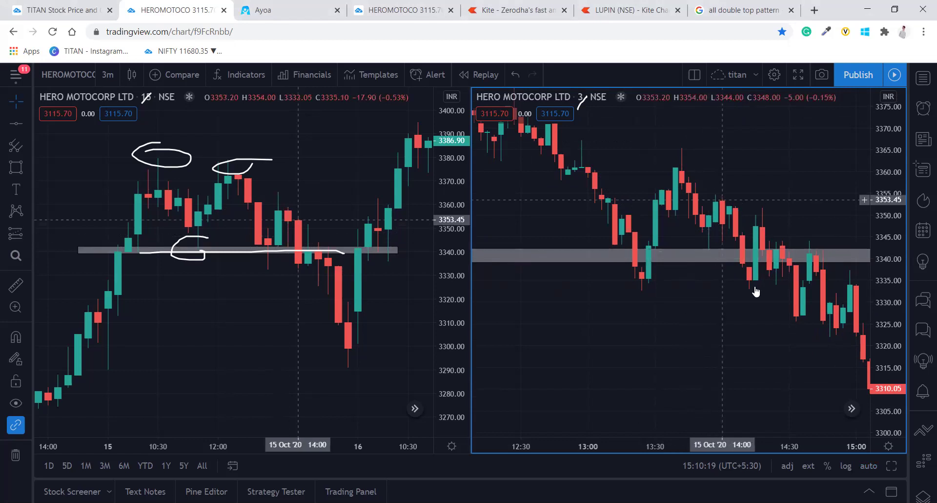
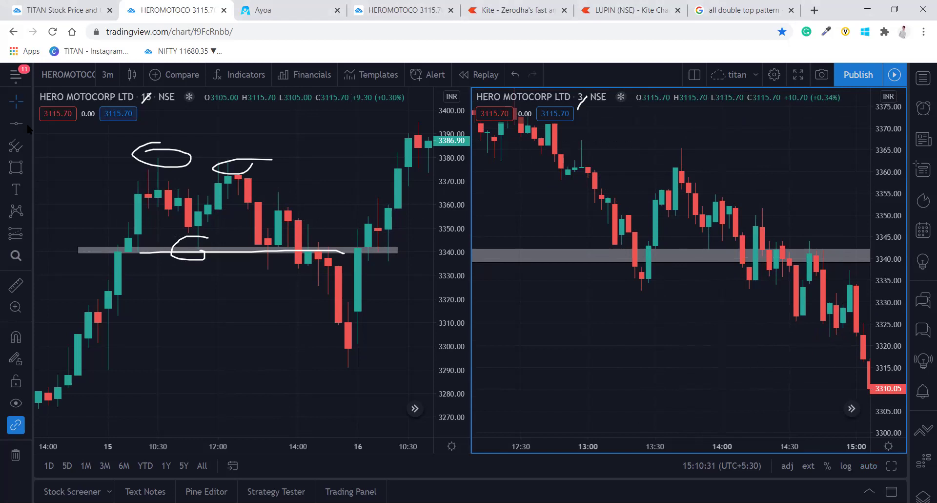
Draw a trend line along the falling highs from 15 October 13:36 to 14:36 on the 3-minute chart, and delete it
left_click(28, 126)
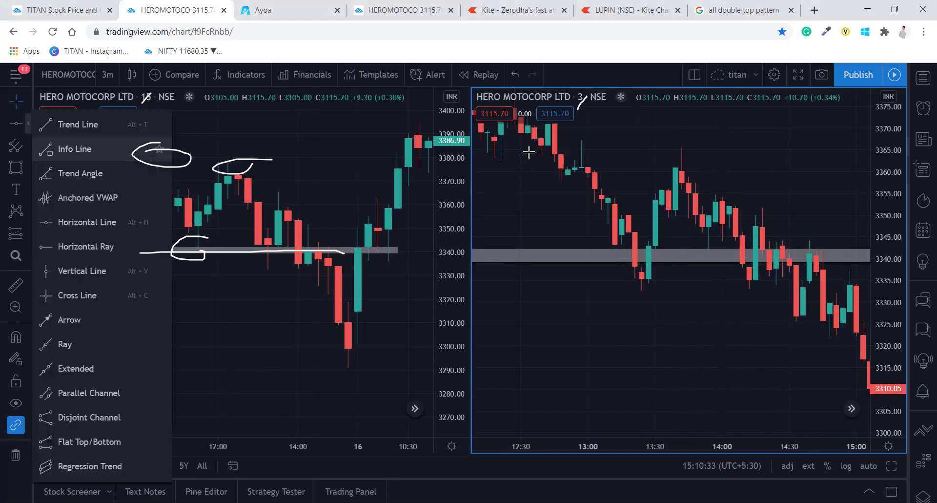
left_click(669, 162)
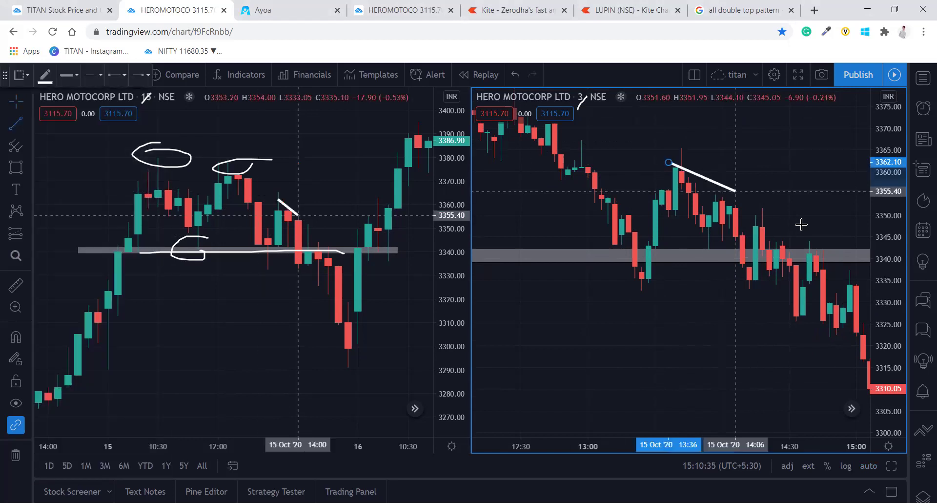
left_click(803, 233)
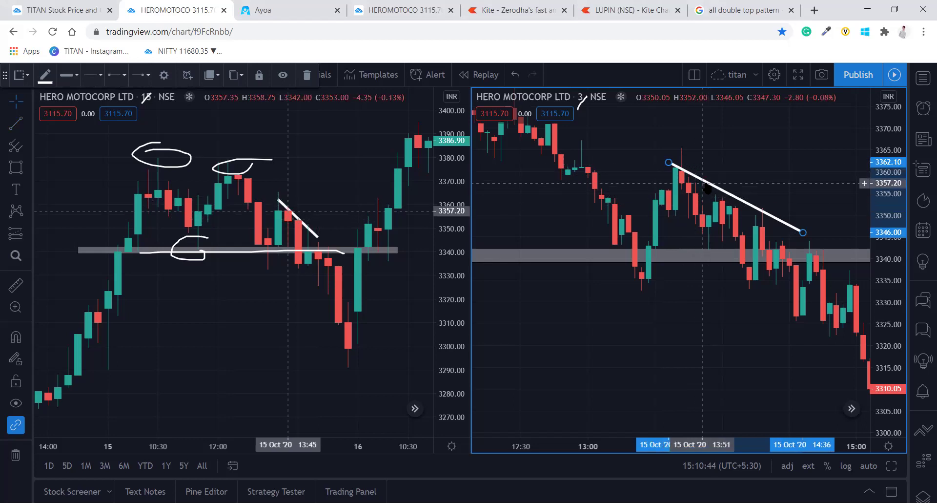
key("Delete")
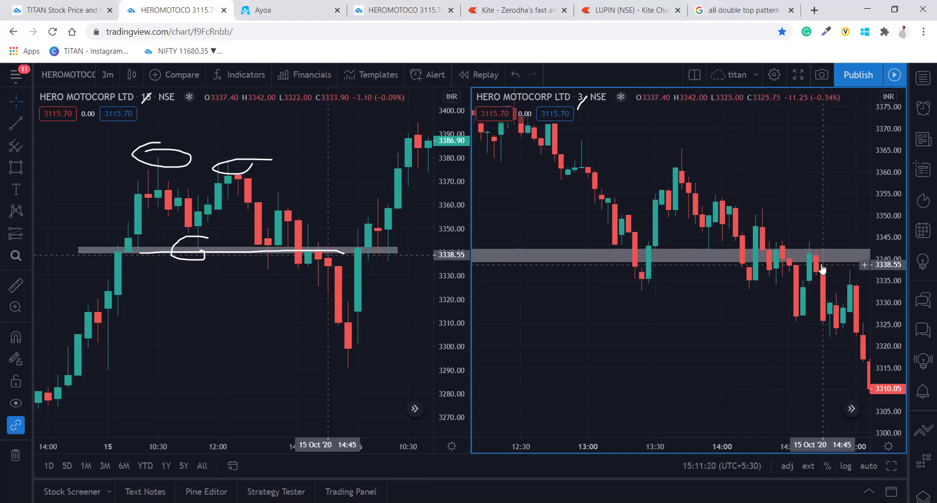
Examine the 3-minute candles from the neckline retest around 14:45 on 15 October to the 15:27 low and the 16 October open
scroll(826, 274, "up", 4)
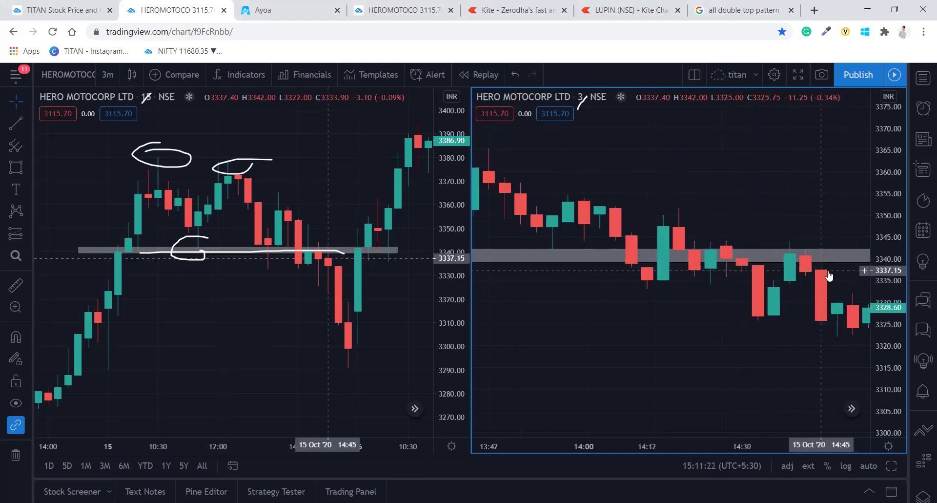
scroll(829, 275, "down", 2)
scroll(829, 275, "down", 3)
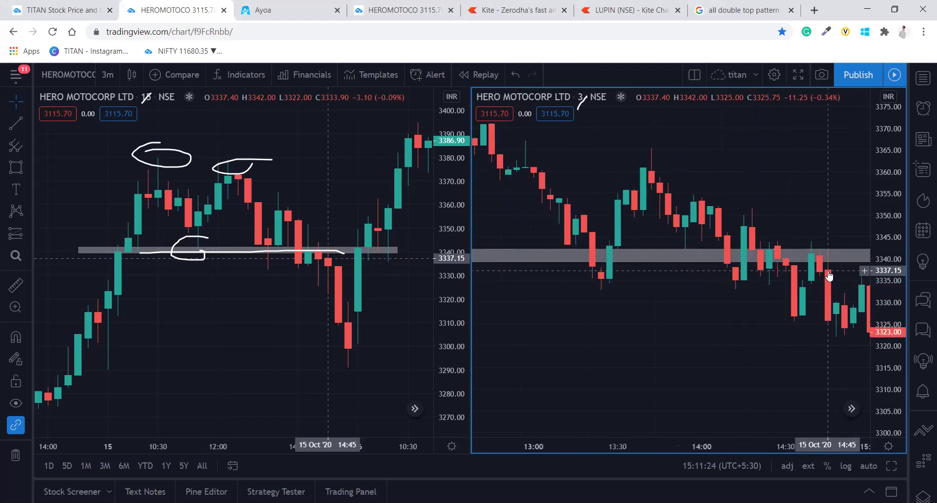
left_click_drag(747, 312, 621, 233)
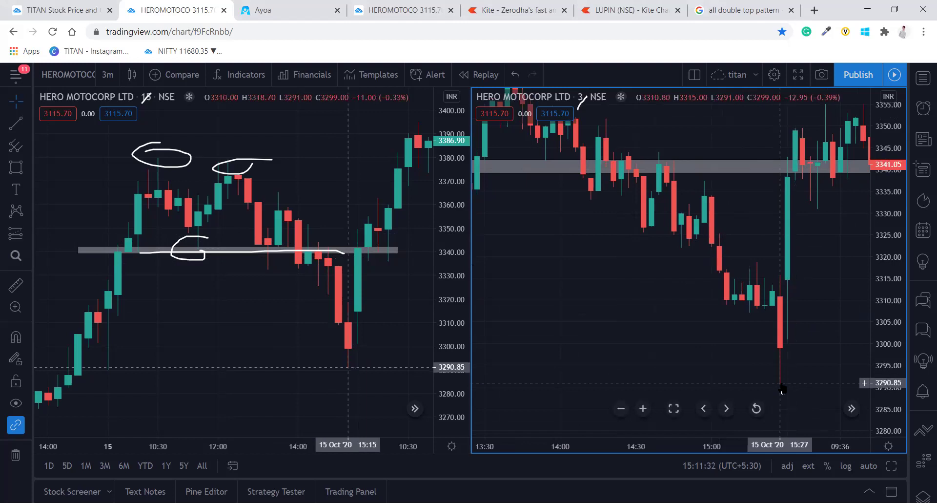
scroll(783, 388, "down", 1)
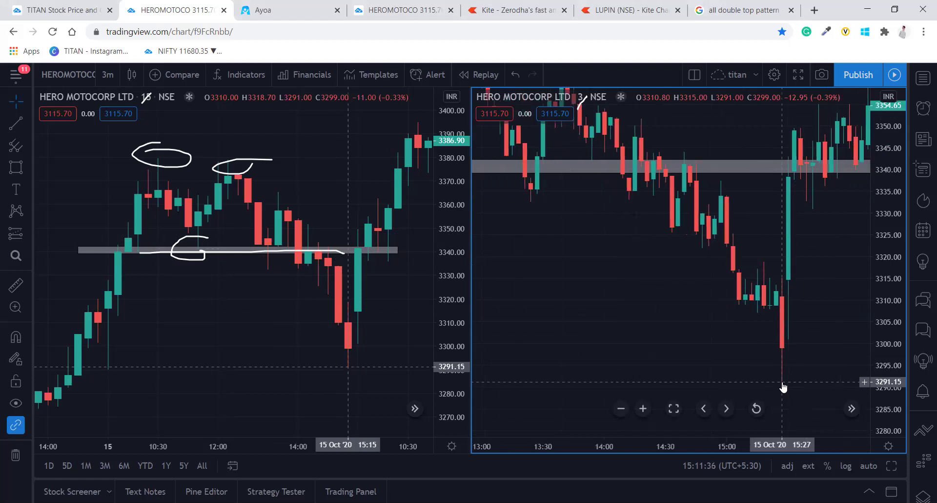
scroll(783, 387, "down", 4)
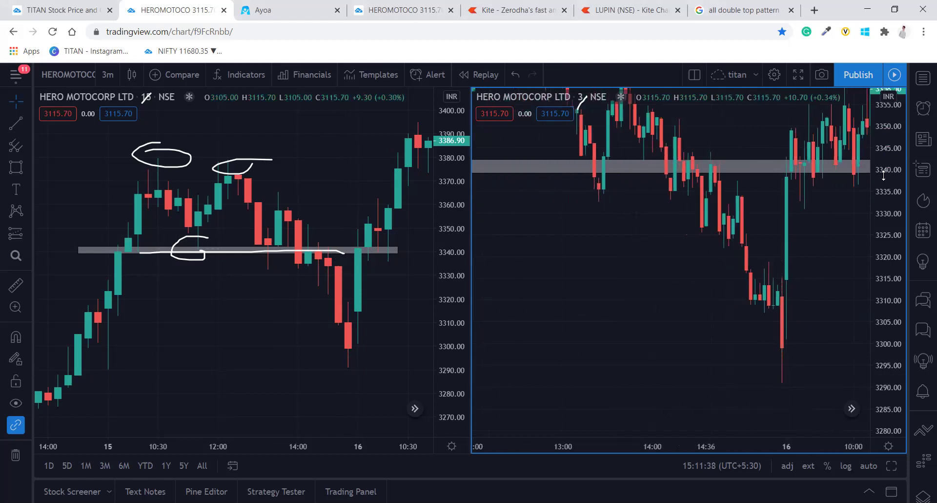
scroll(727, 274, "down", 2)
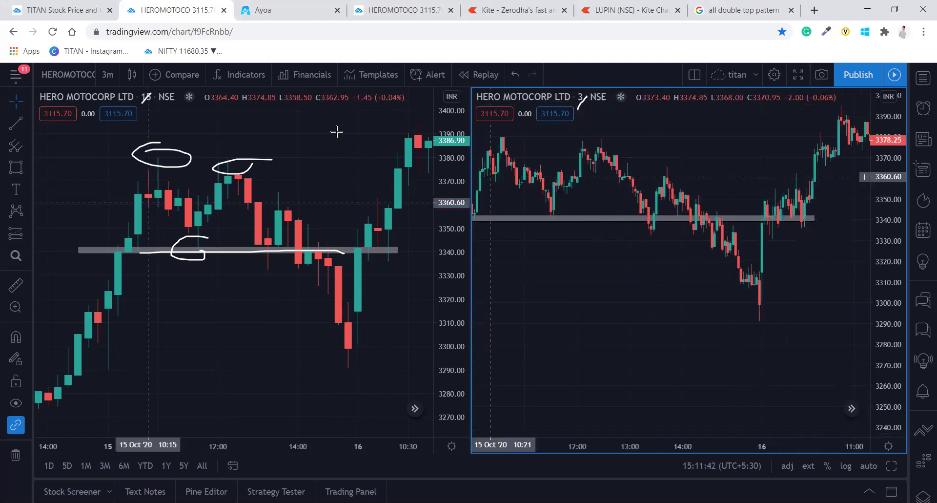
Review the 15-minute price structure between 12 and 19 October and clear all the hand-drawn annotations
left_click_drag(236, 214, 146, 261)
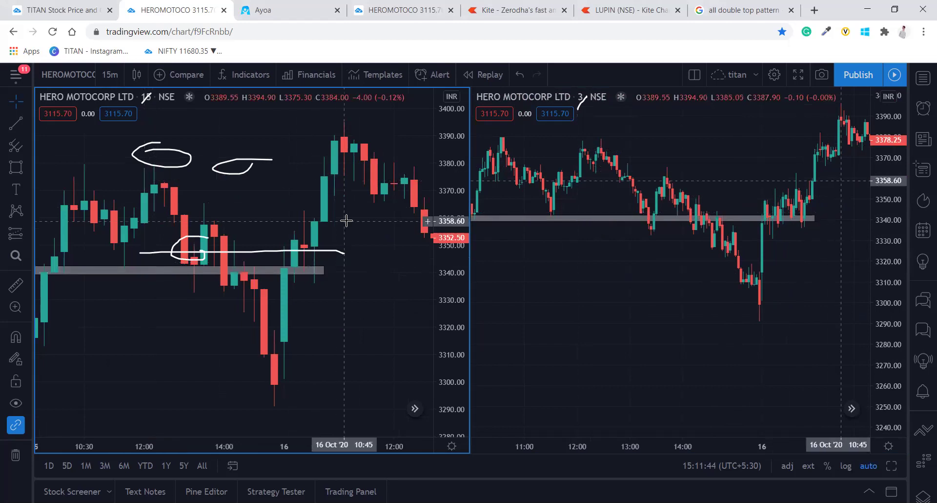
left_click_drag(345, 215, 292, 215)
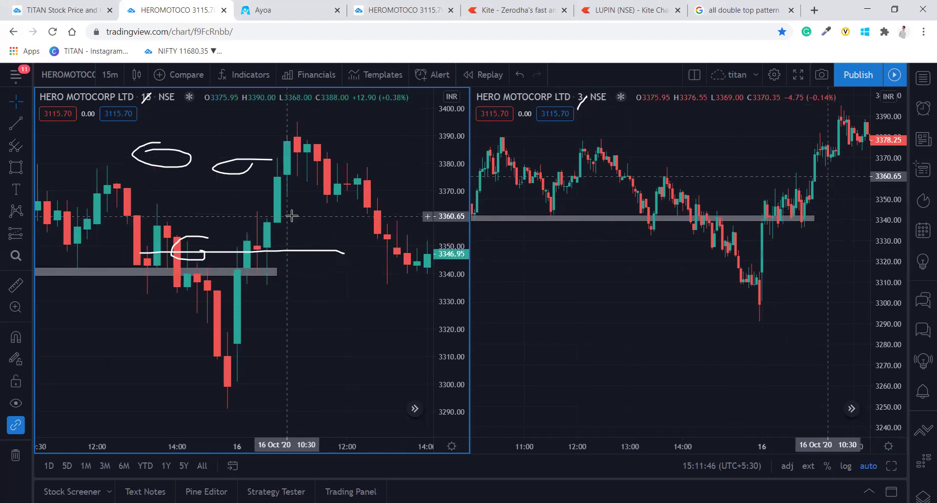
scroll(256, 185, "down", 5)
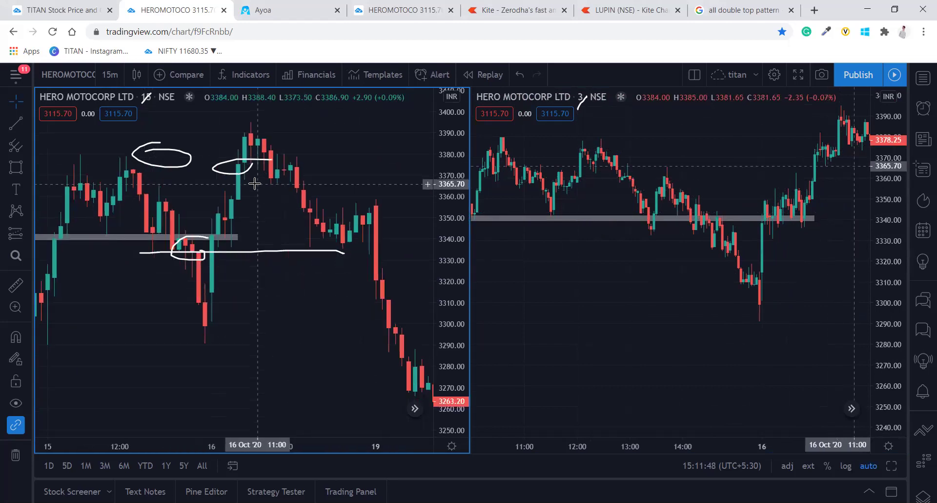
left_click_drag(336, 179, 402, 168)
scroll(401, 164, "down", 3)
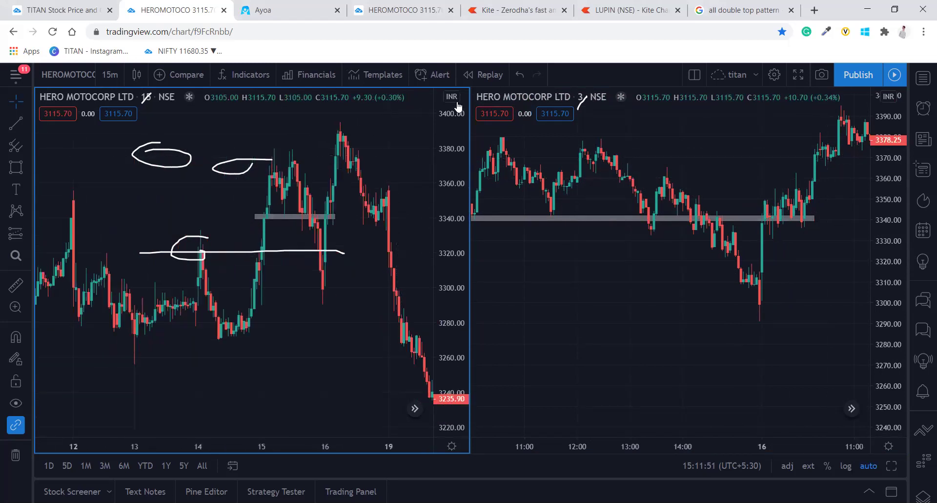
key("Escape")
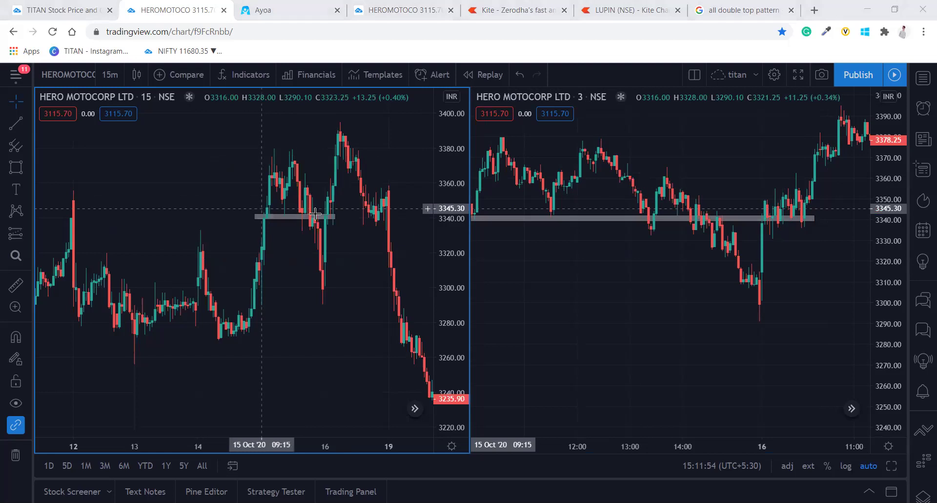
Switch the 15-minute chart to the 30-minute interval and bring 9 to 19 October into view
scroll(315, 213, "up", 1)
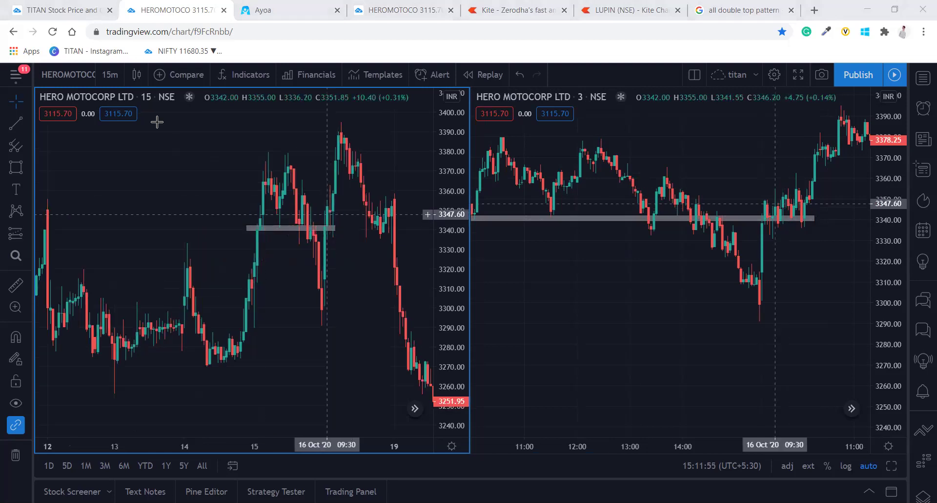
left_click(105, 77)
left_click(127, 269)
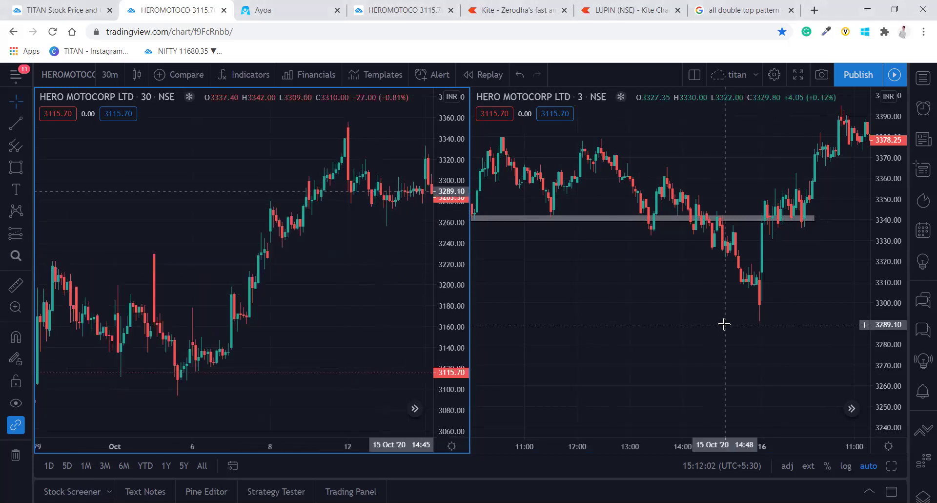
left_click_drag(358, 329, 138, 306)
left_click_drag(358, 261, 332, 285)
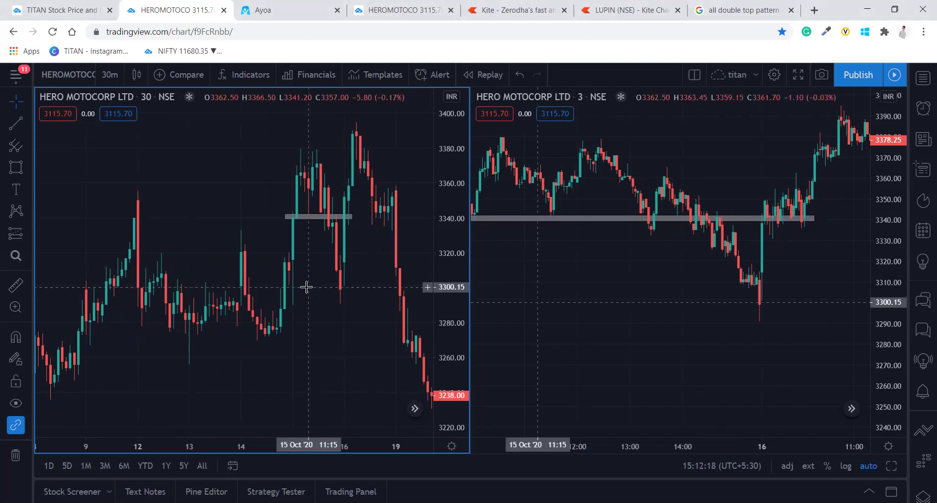
Draw a rectangle zone at the mid-October swing lows on the 30-minute chart, from 3293.15 to 3288.60, running from 14 October 13:15 to 19 October
left_click(7, 129)
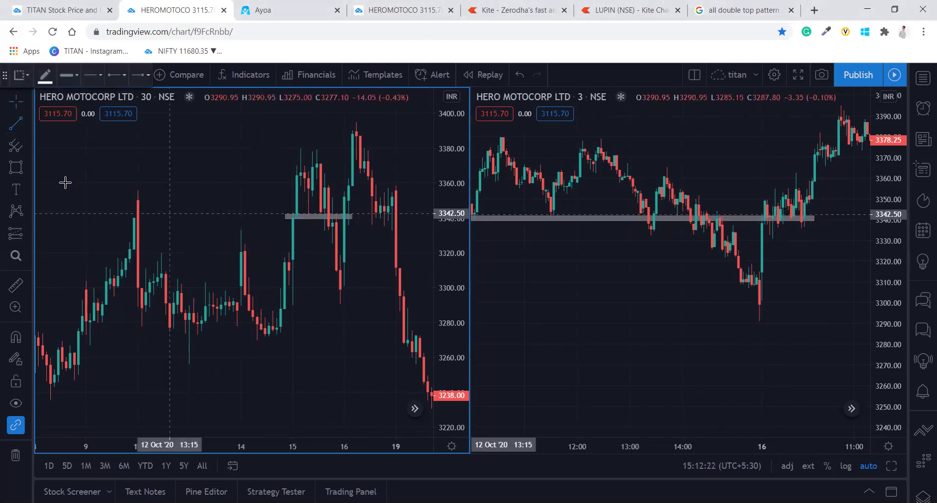
left_click(15, 170)
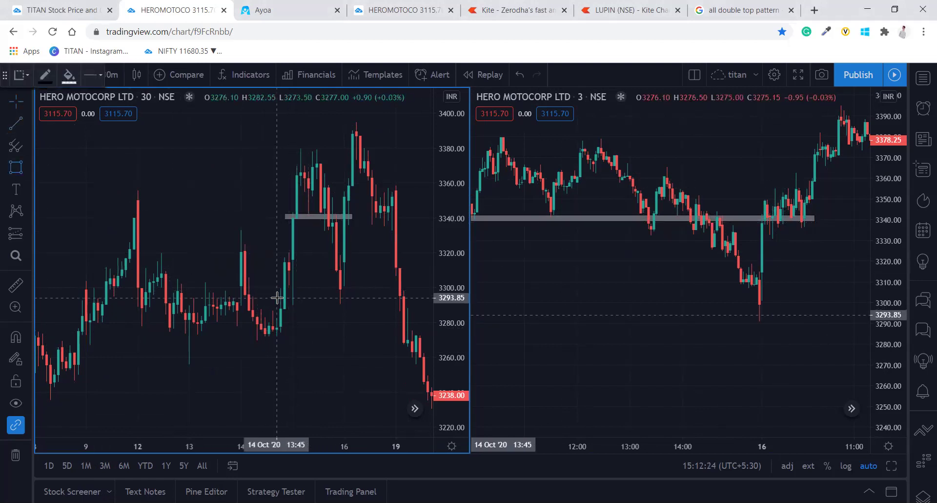
left_click(428, 298)
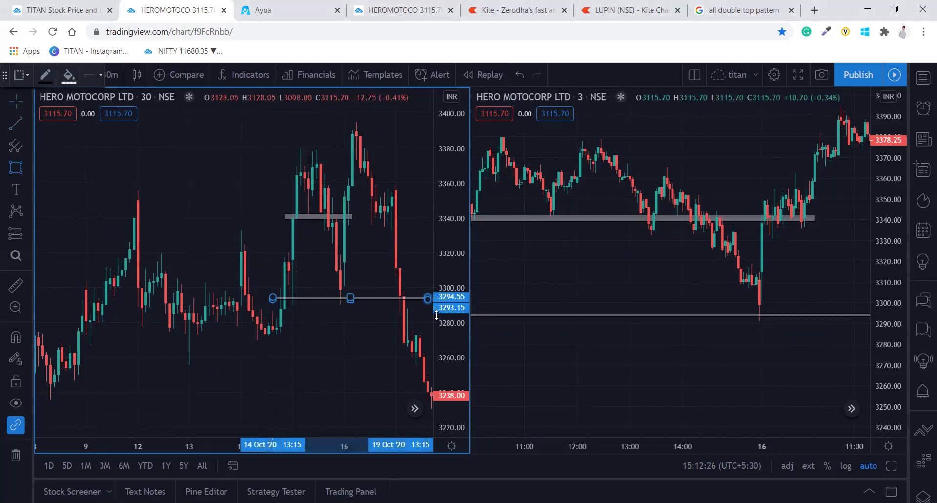
left_click(416, 307)
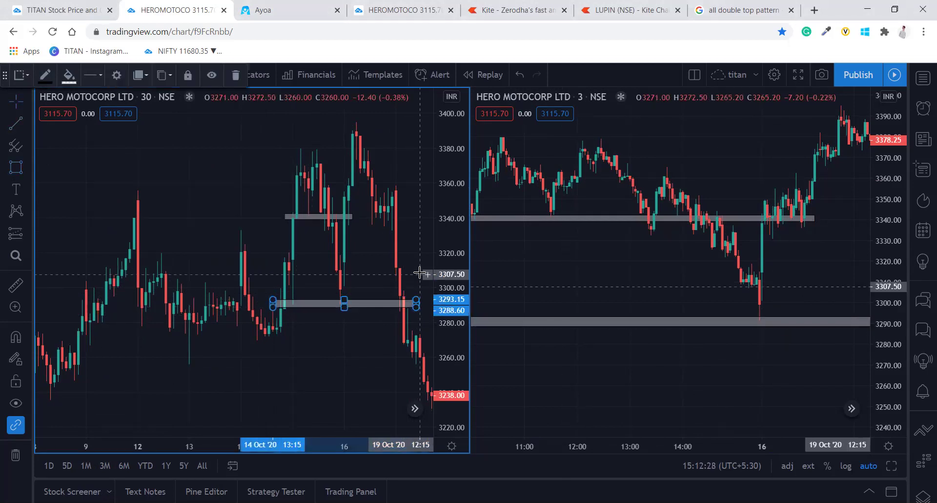
left_click(420, 272)
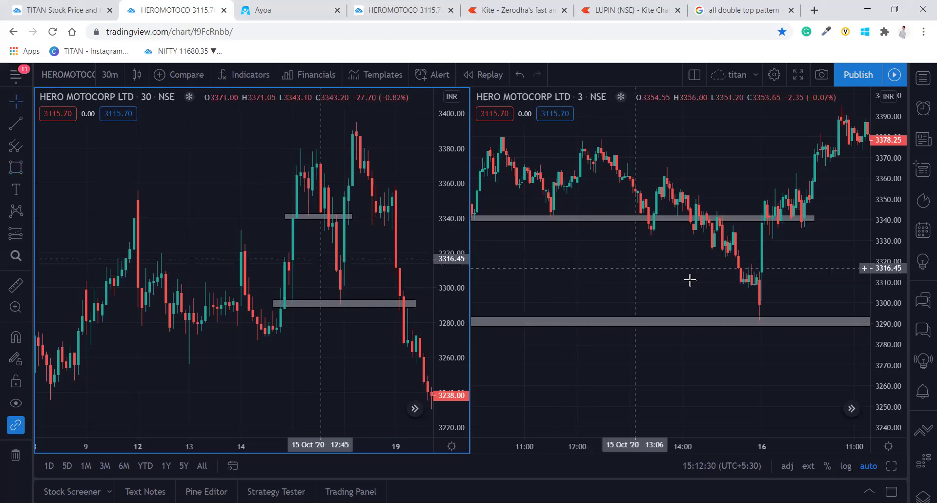
Follow the 3-minute chart from the 16 October low to the 19 October price action around the lower neckline zone
scroll(690, 281, "down", 1)
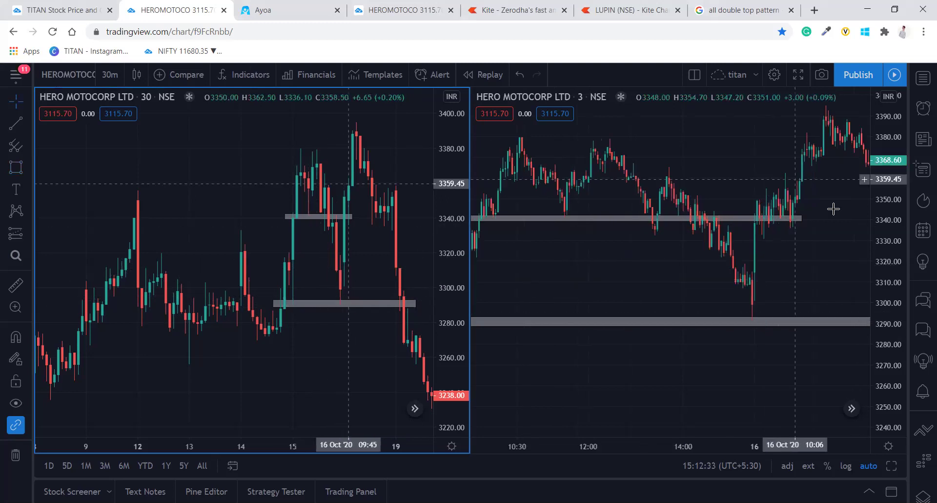
scroll(832, 208, "down", 3)
left_click_drag(809, 206, 688, 178)
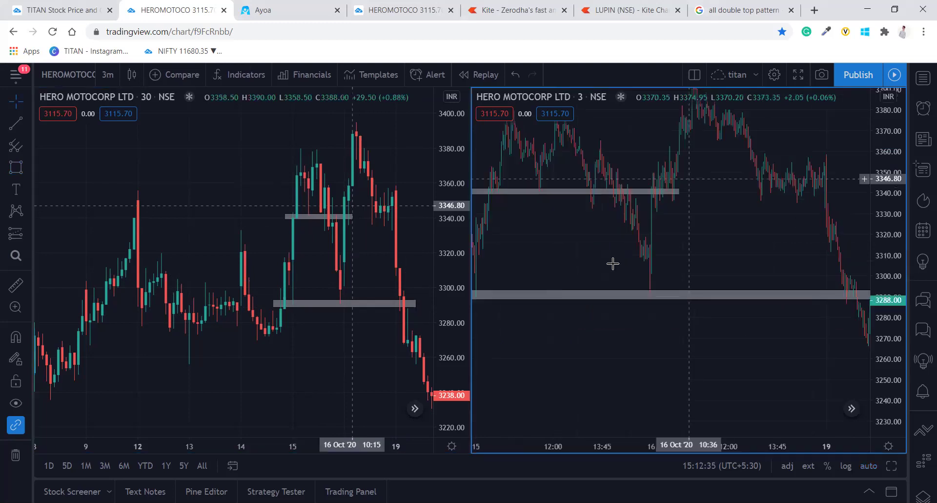
left_click_drag(667, 286, 638, 283)
left_click(639, 293)
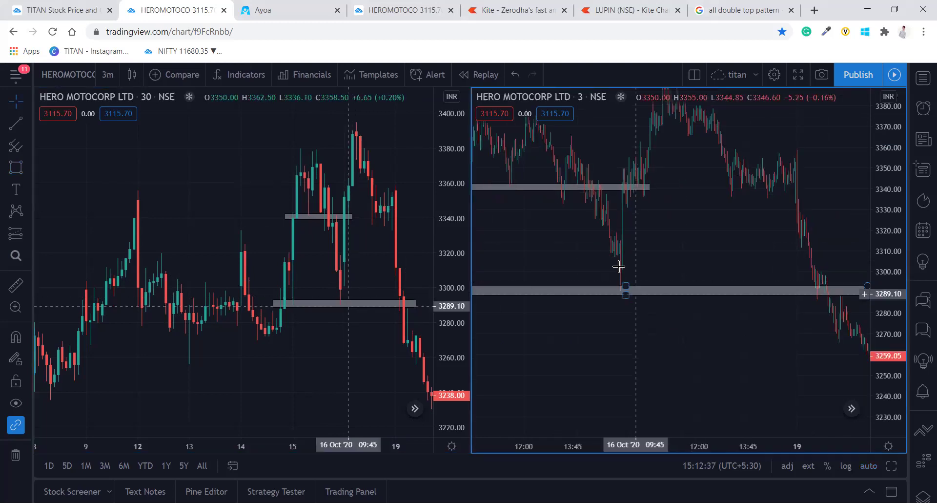
left_click(646, 272)
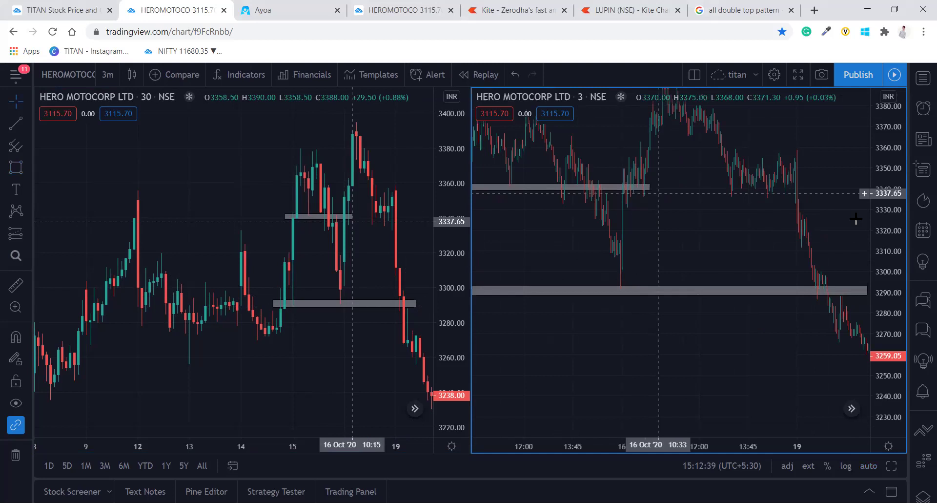
scroll(837, 217, "up", 2)
left_click_drag(839, 216, 754, 209)
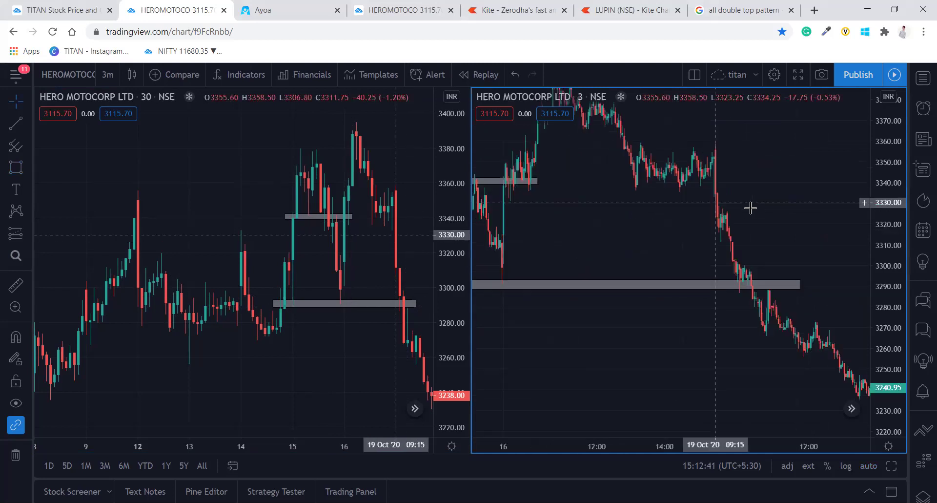
scroll(750, 208, "up", 3)
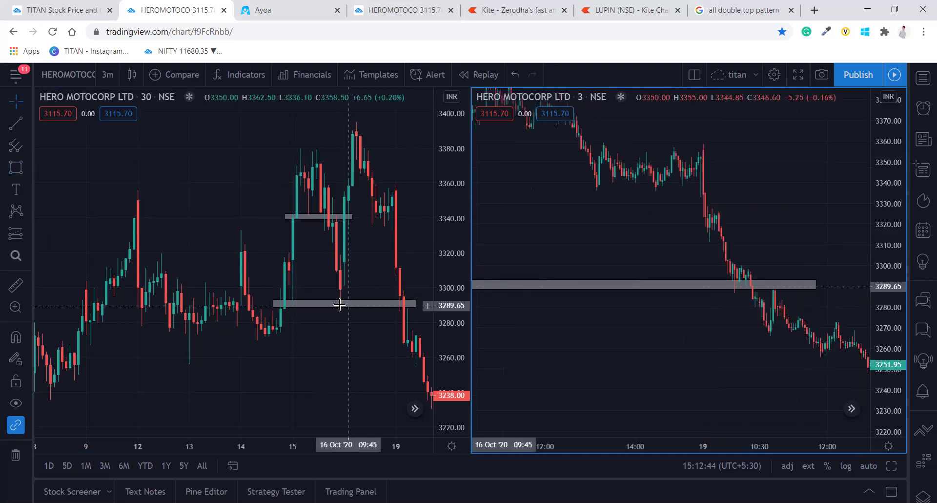
Compare the 19 October neckline break on the 30-minute and 3-minute charts, then inspect the 3-minute pullback around 10:45
left_click(400, 307)
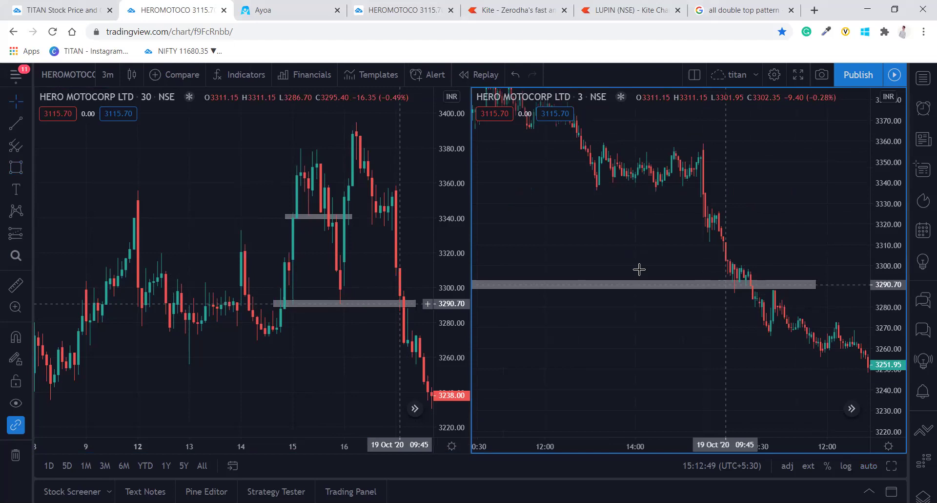
left_click_drag(711, 260, 736, 256)
scroll(736, 255, "down", 5)
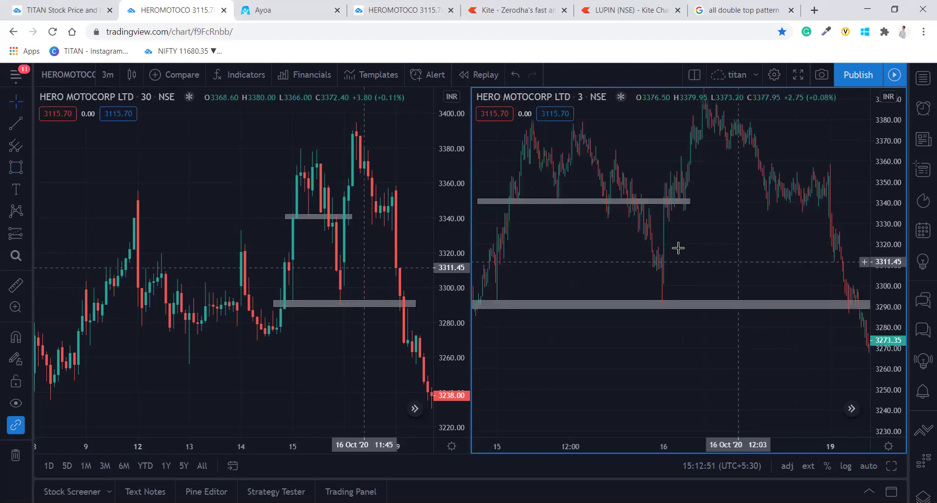
scroll(678, 248, "up", 7)
scroll(633, 242, "up", 2)
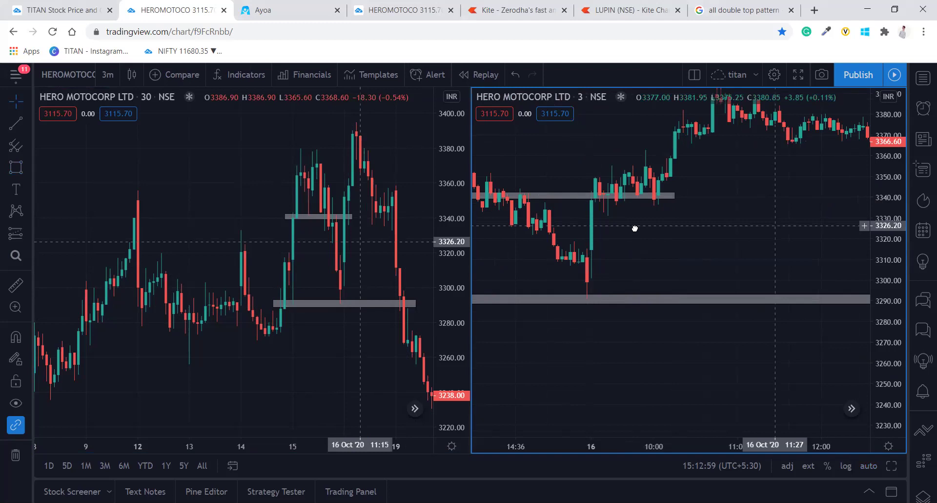
left_click_drag(776, 225, 635, 228)
scroll(635, 228, "down", 5)
scroll(708, 244, "up", 8)
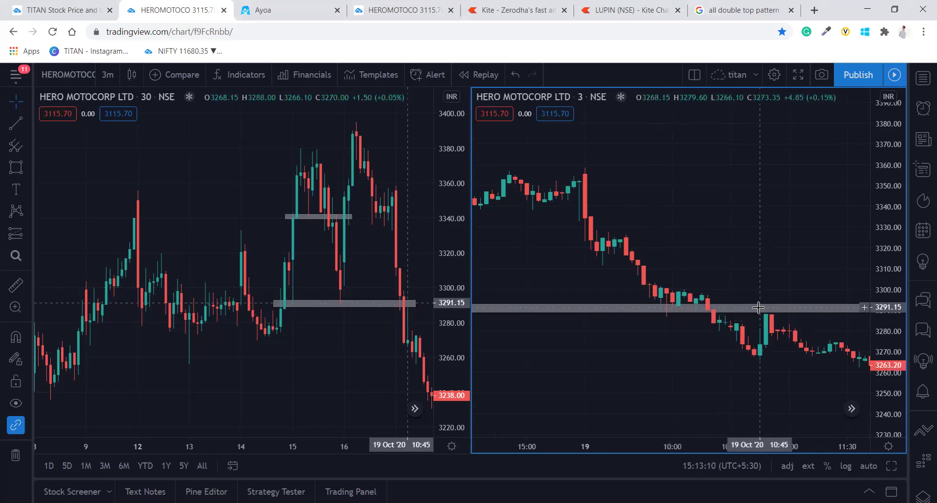
scroll(784, 316, "up", 5)
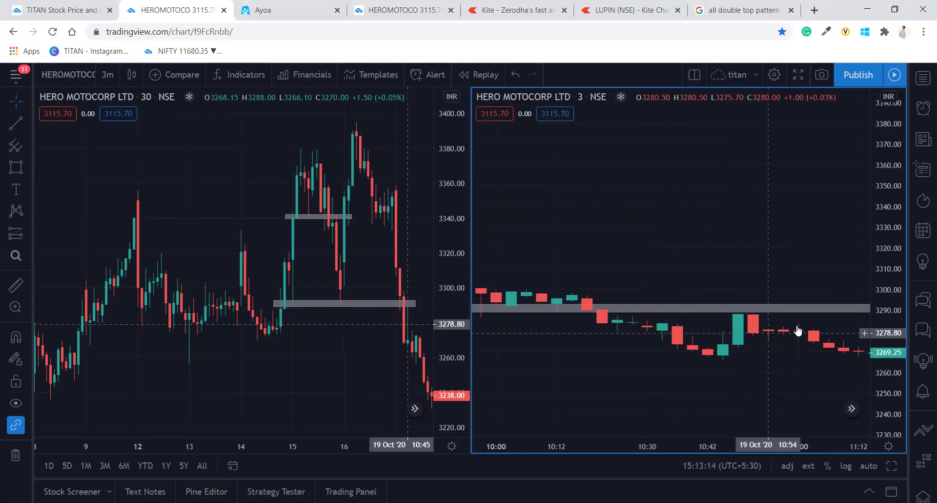
scroll(806, 334, "down", 3)
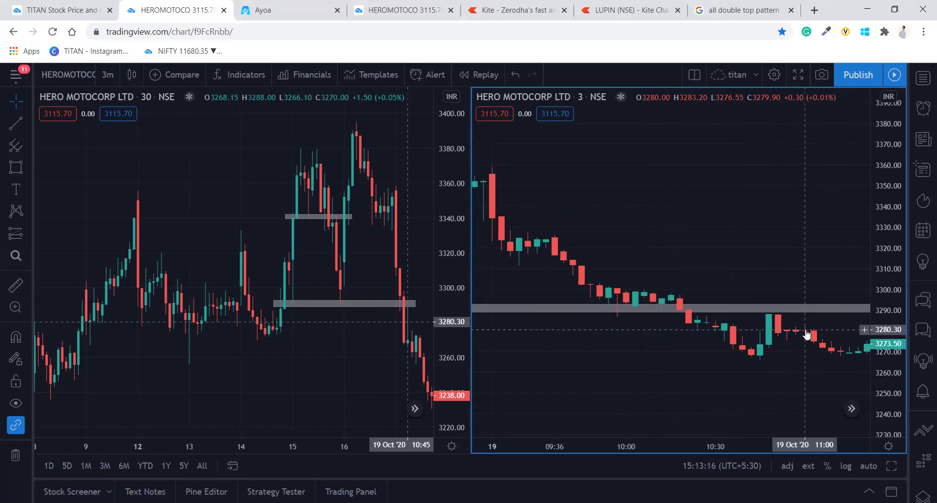
Switch the 3-minute Hero MotoCorp chart to the 5-minute interval and bring the 19 October price action back into view
scroll(807, 334, "down", 1)
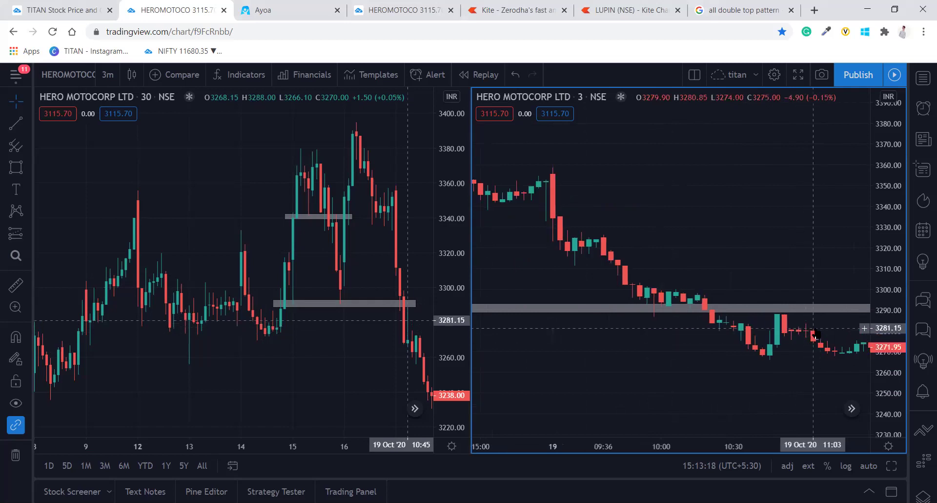
left_click_drag(816, 335, 759, 317)
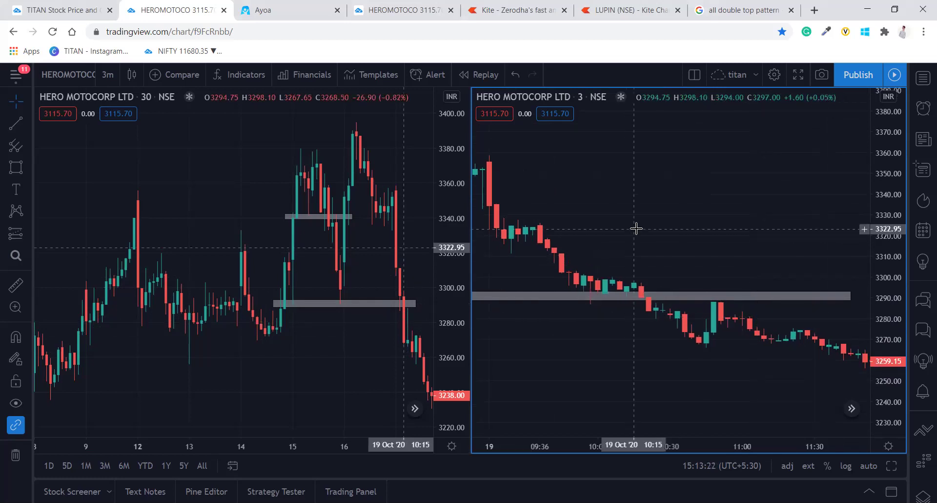
left_click(112, 76)
left_click(128, 234)
scroll(586, 221, "down", 6)
left_click_drag(597, 216, 763, 221)
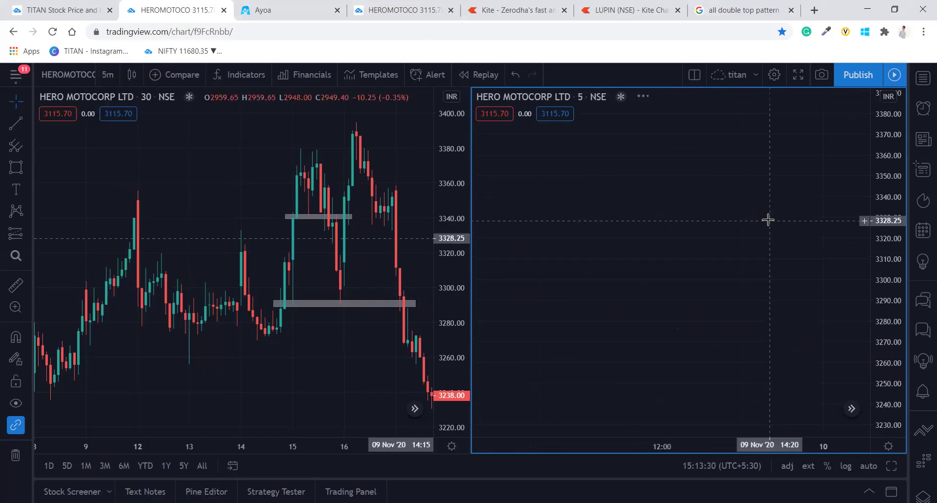
scroll(768, 220, "down", 6)
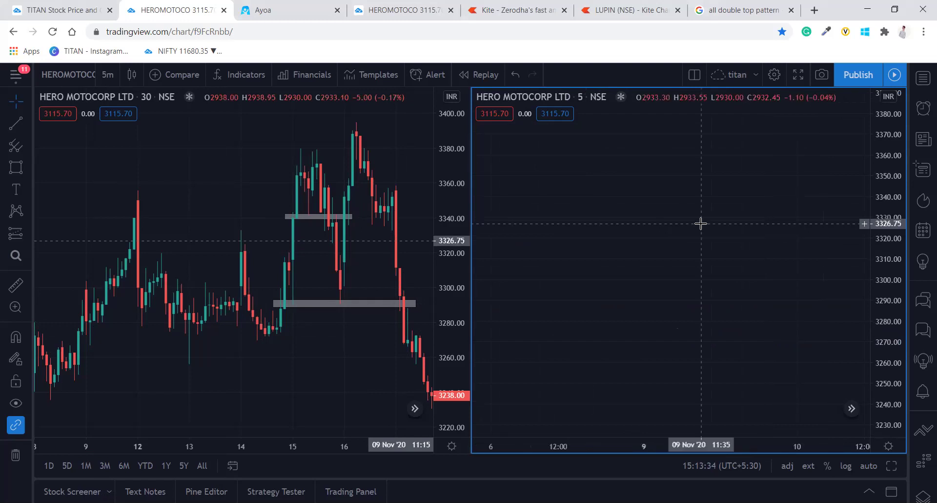
left_click_drag(632, 195, 801, 246)
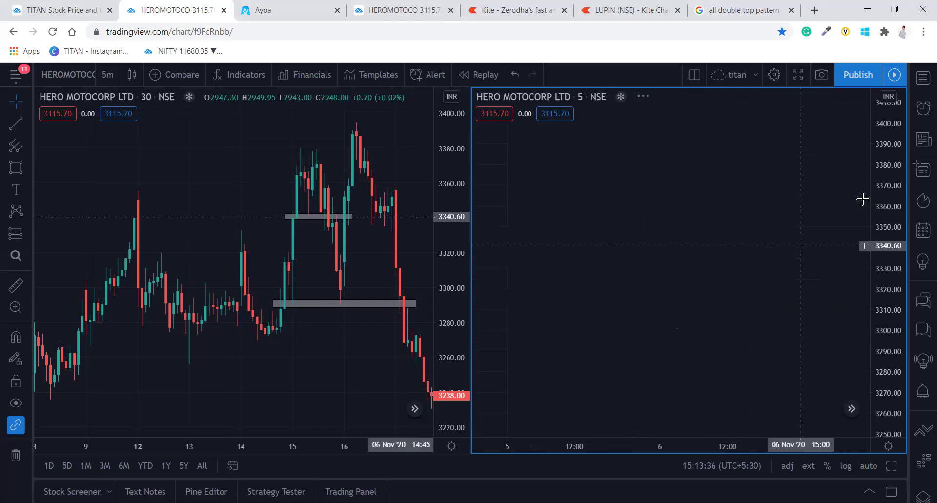
left_click_drag(881, 190, 763, 283)
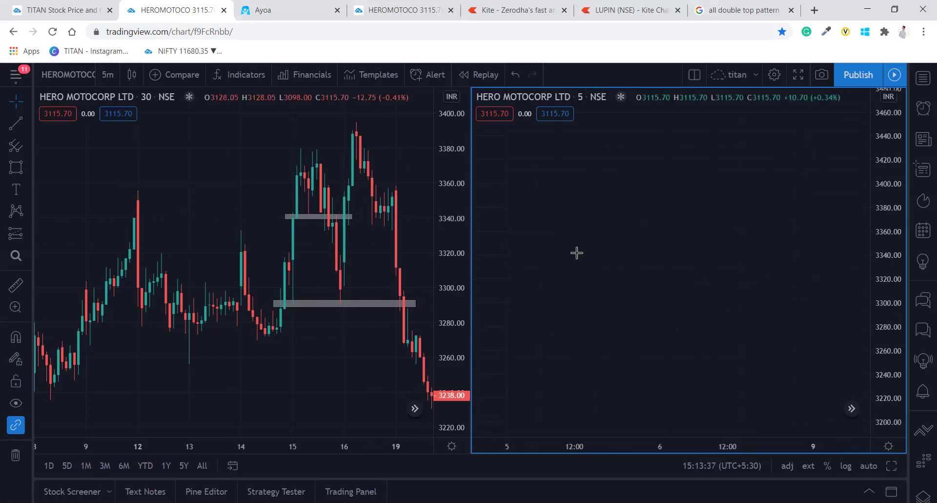
left_click_drag(581, 274, 775, 296)
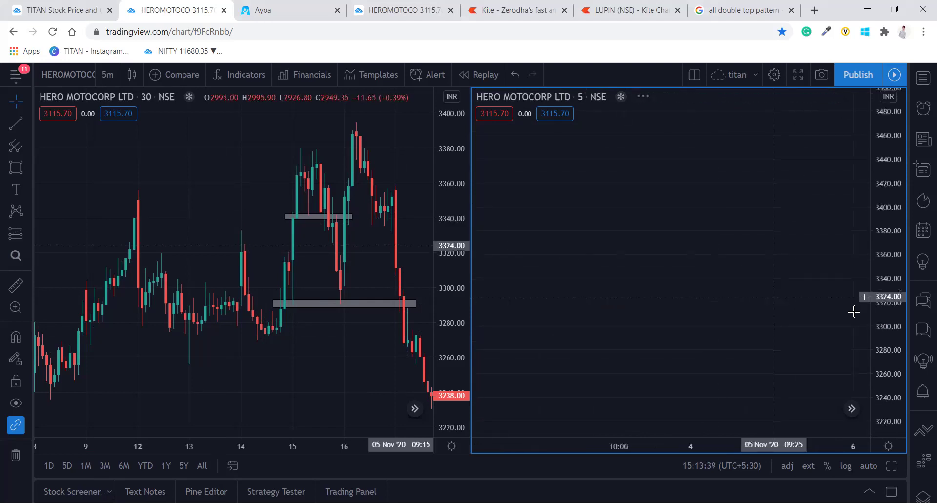
left_click_drag(628, 172, 825, 282)
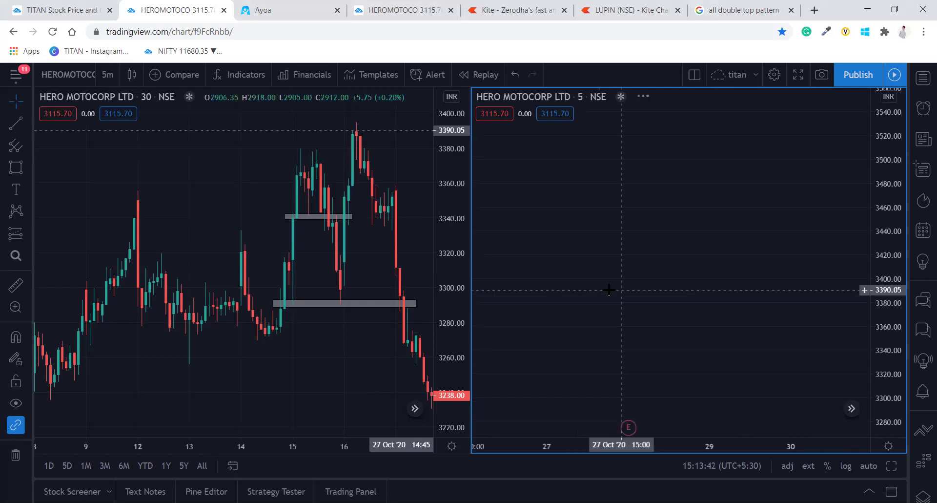
left_click_drag(579, 277, 869, 304)
left_click_drag(654, 275, 867, 354)
left_click_drag(645, 215, 751, 270)
left_click_drag(755, 105, 630, 283)
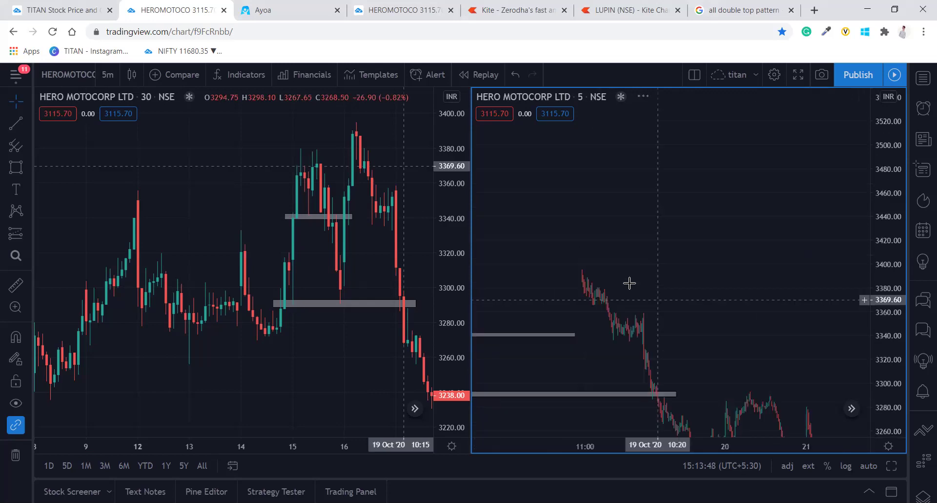
Examine the 19 October break of the lower neckline zone and the 10:45 pullback on the 5-minute chart
scroll(737, 230, "down", 3)
scroll(747, 256, "up", 3)
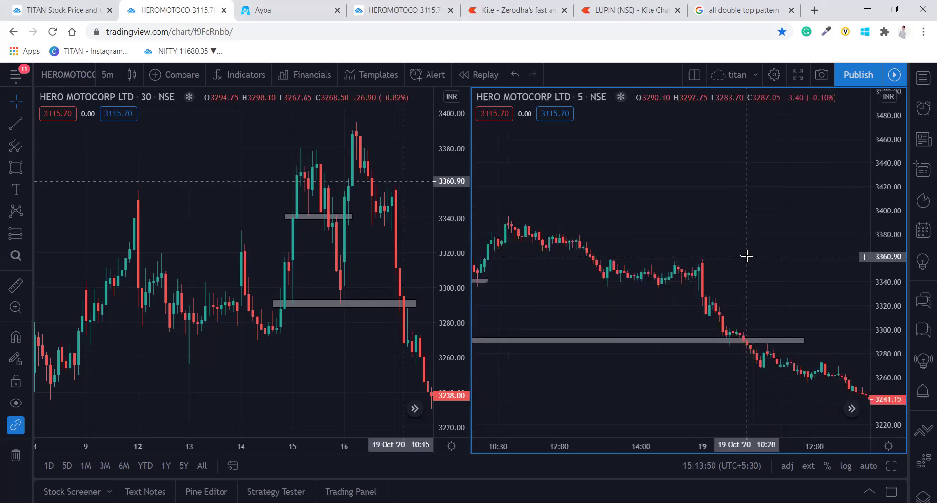
scroll(747, 255, "up", 3)
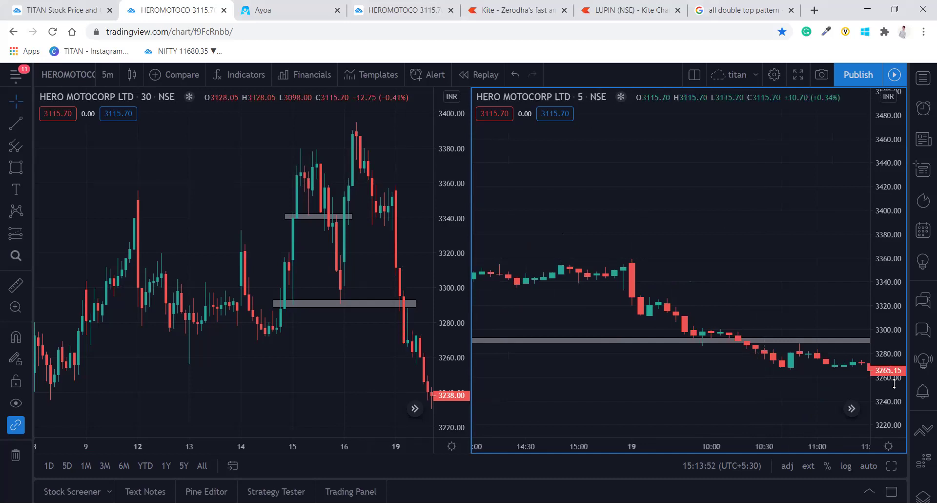
left_click_drag(877, 219, 877, 186)
left_click_drag(743, 299, 768, 197)
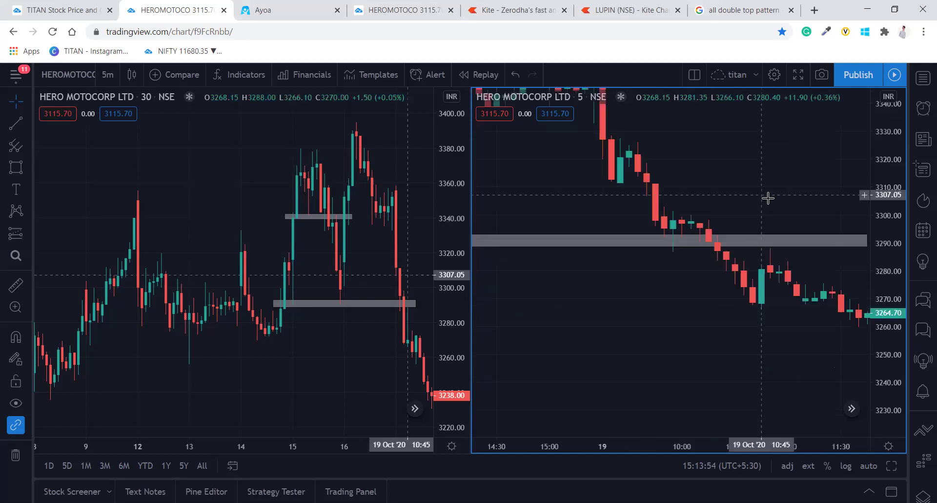
scroll(680, 230, "up", 4)
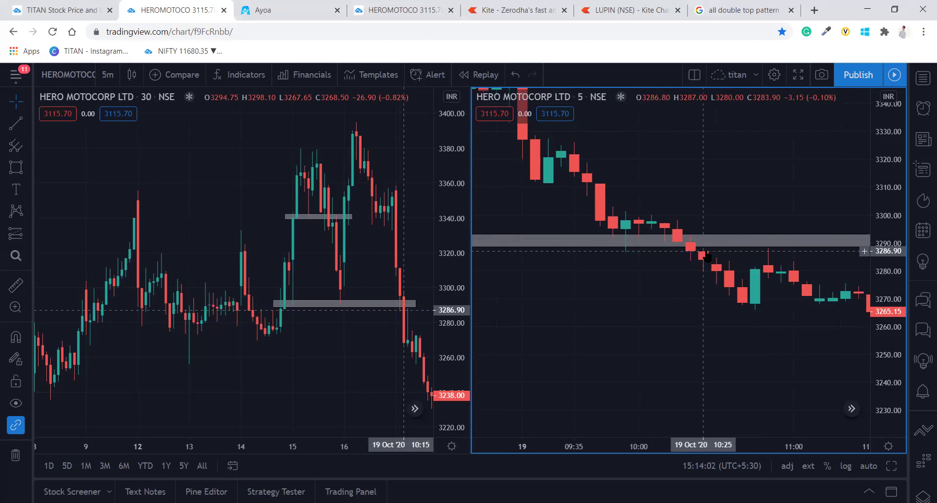
scroll(708, 257, "down", 1)
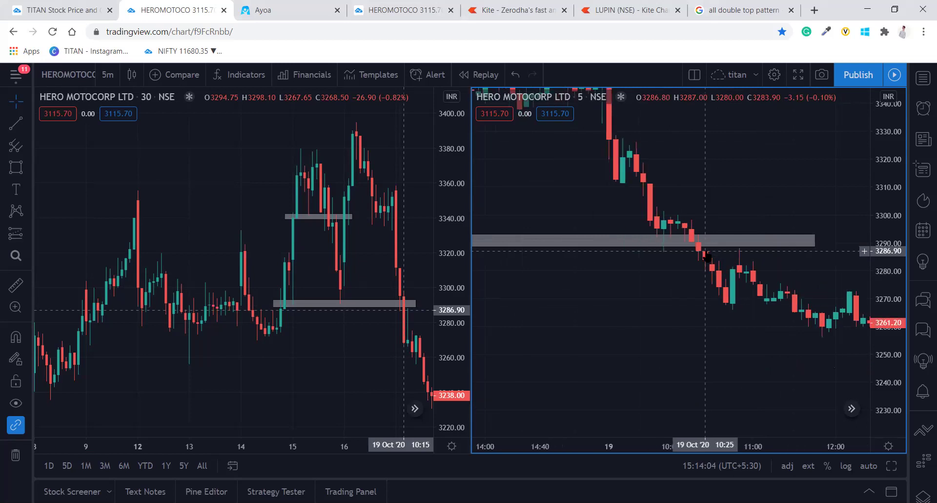
Follow the 5-minute decline from the neckline break through the 19 October afternoon low into 20 October
scroll(689, 215, "down", 3)
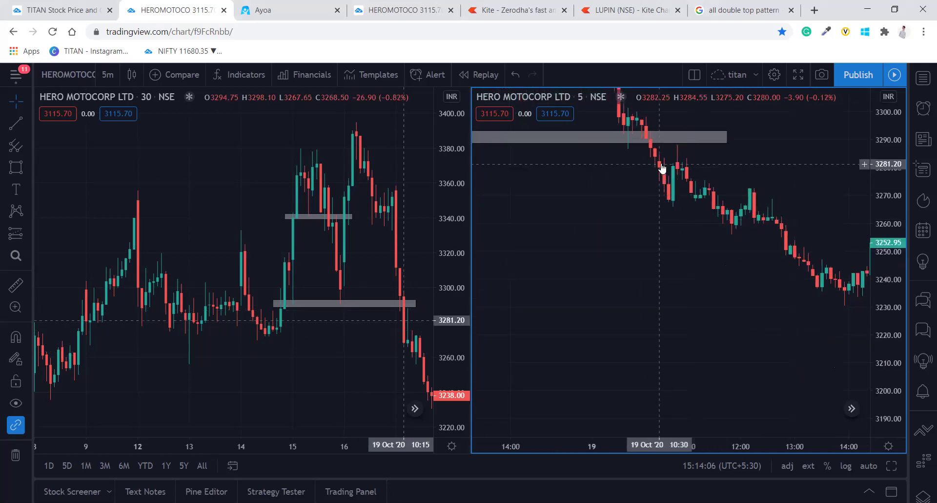
scroll(656, 149, "up", 1)
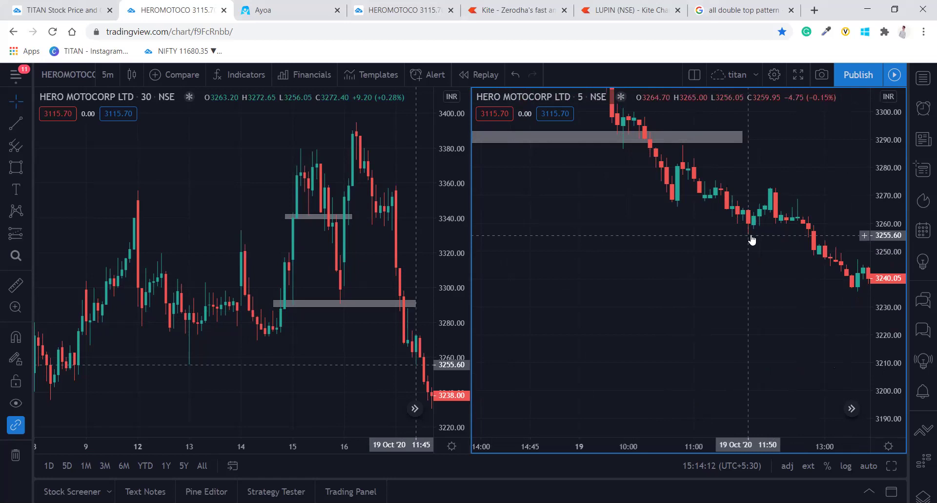
left_click_drag(841, 287, 638, 226)
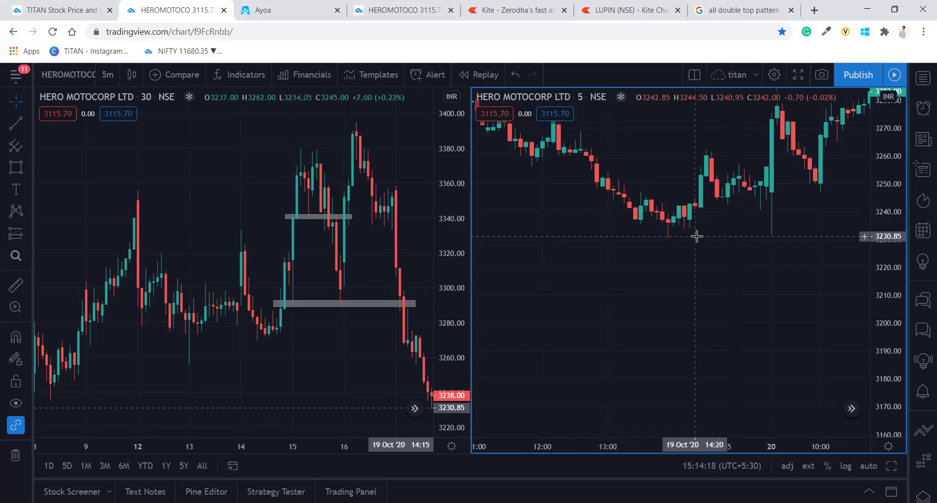
scroll(696, 237, "down", 2)
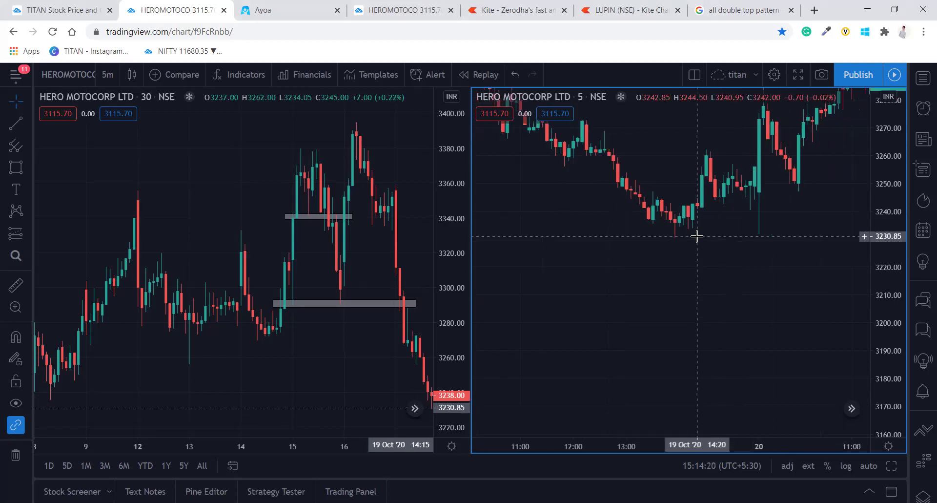
scroll(777, 294, "down", 4)
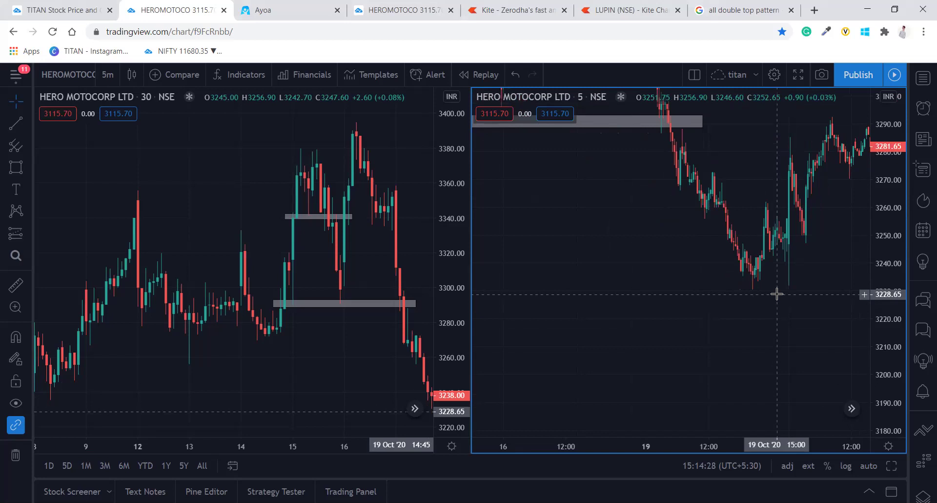
Review the 30-minute chart from the mid-October double top through the neckline break to the 21 October decline
left_click(374, 235)
scroll(374, 235, "up", 3)
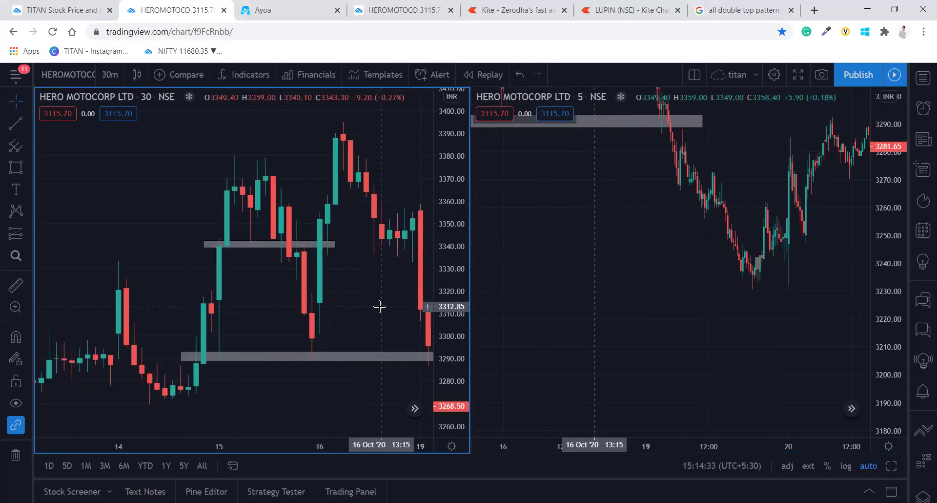
left_click_drag(377, 312, 130, 252)
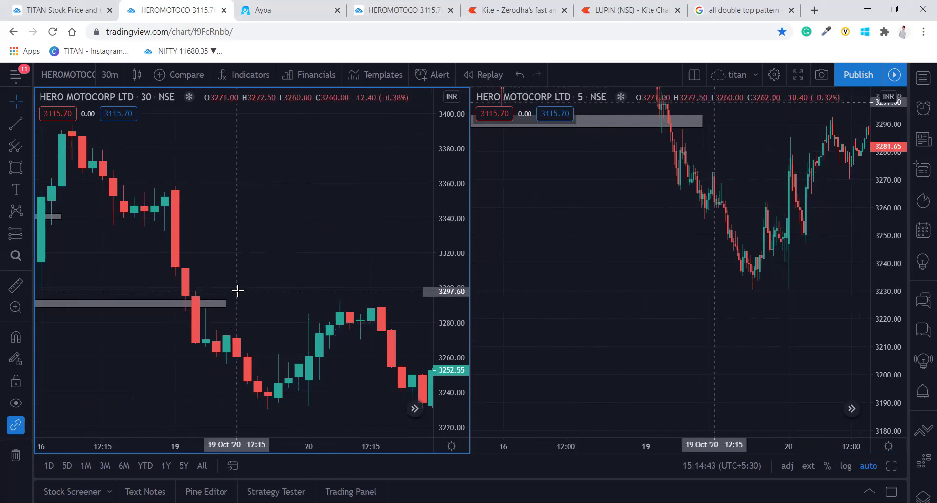
scroll(299, 248, "down", 2)
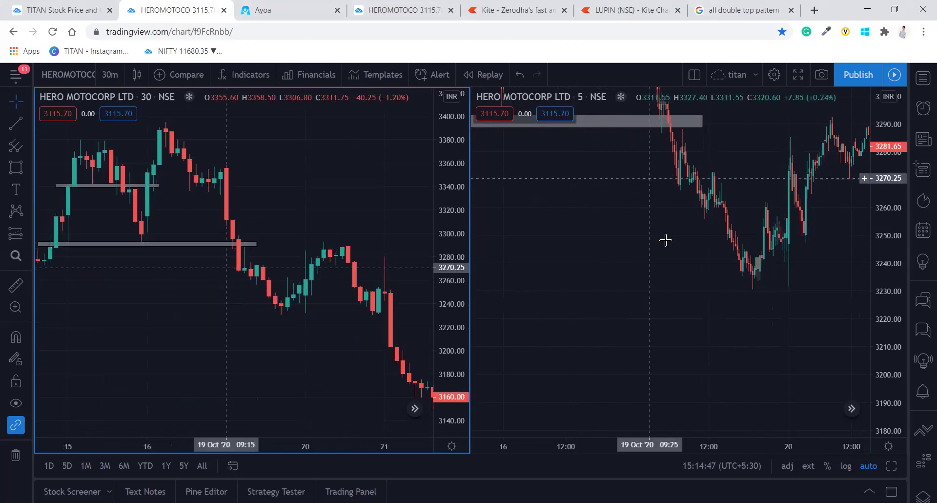
Switch the 5-minute chart back to the 3-minute interval and bring the 19 October neckline break into view
left_click_drag(681, 316, 690, 351)
scroll(720, 238, "up", 14)
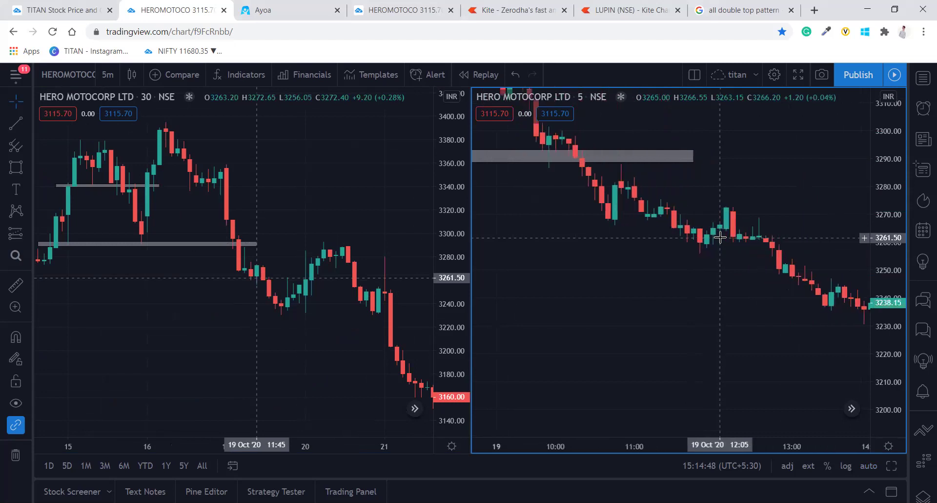
left_click(108, 74)
left_click(130, 214)
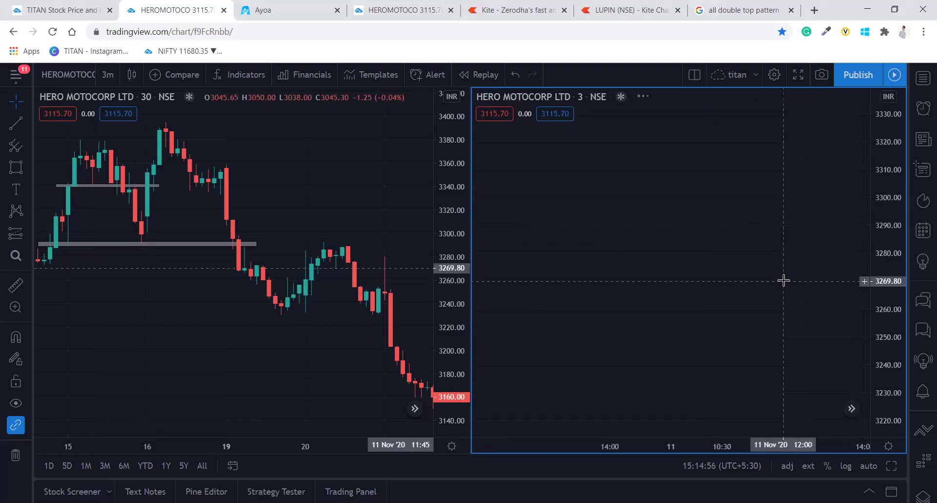
scroll(784, 280, "down", 8)
left_click_drag(675, 341, 774, 230)
scroll(776, 230, "down", 5)
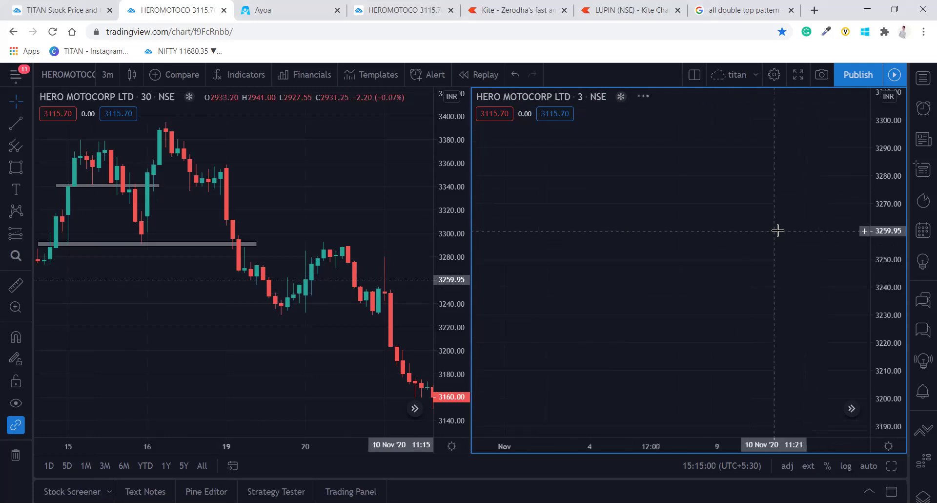
left_click_drag(673, 303, 787, 303)
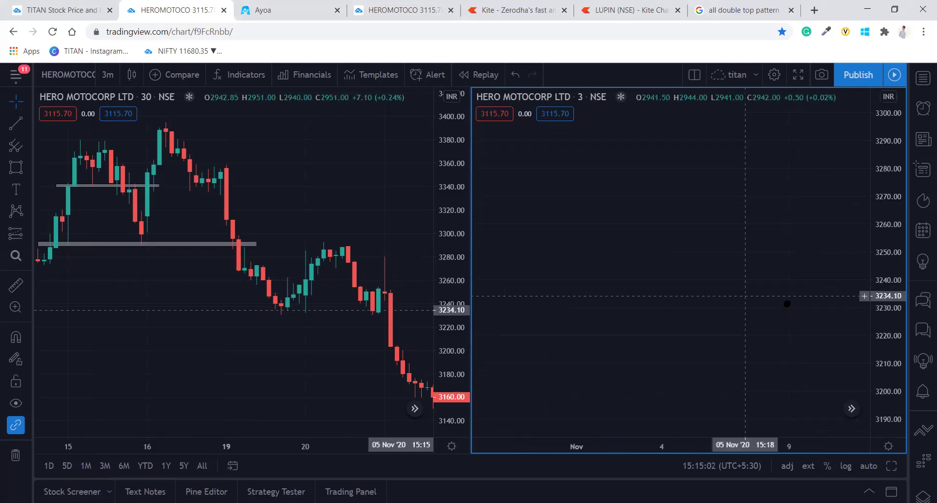
scroll(545, 279, "left", 5)
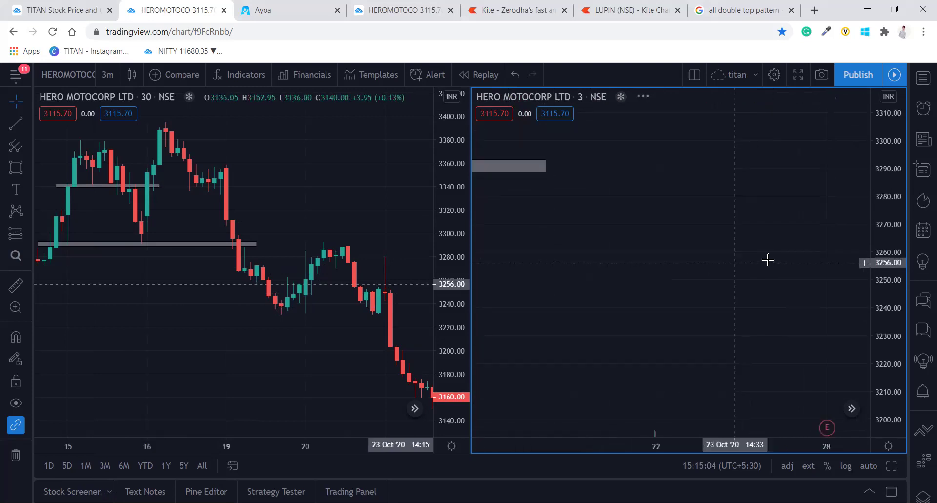
scroll(688, 251, "left", 10)
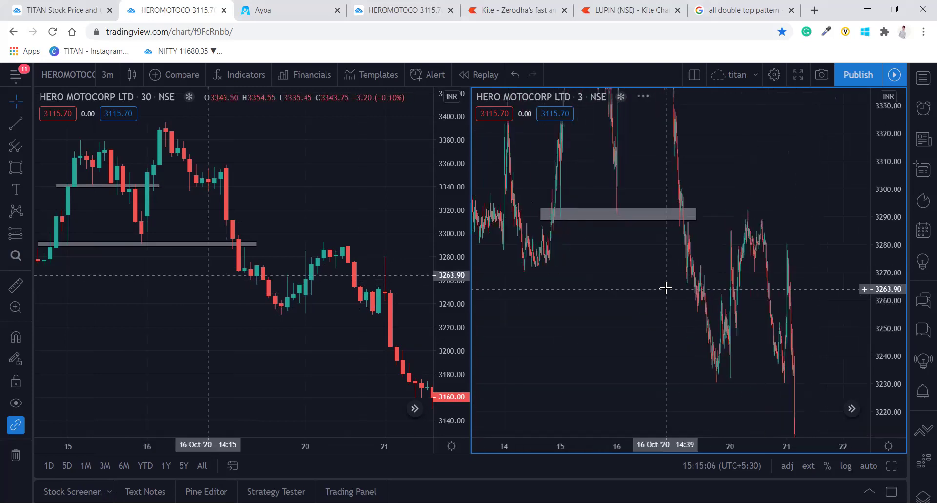
scroll(665, 288, "up", 3)
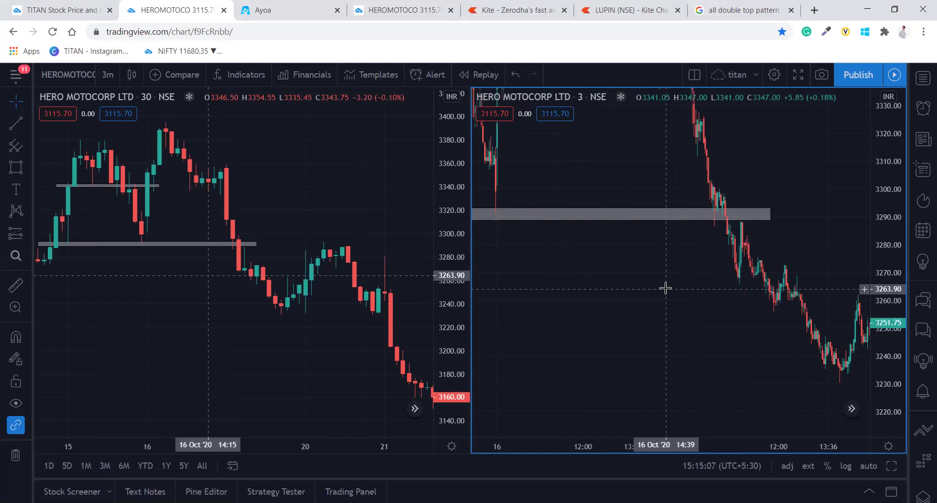
scroll(666, 288, "up", 3)
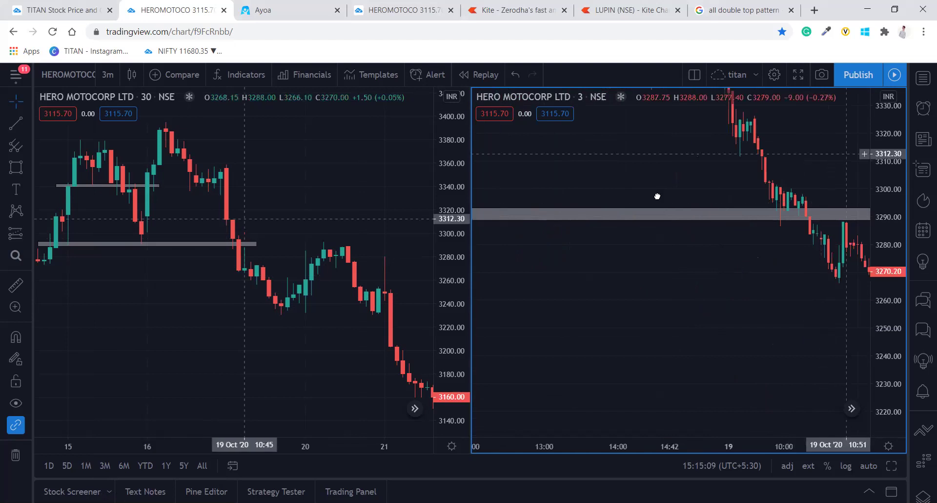
scroll(703, 258, "up", 3)
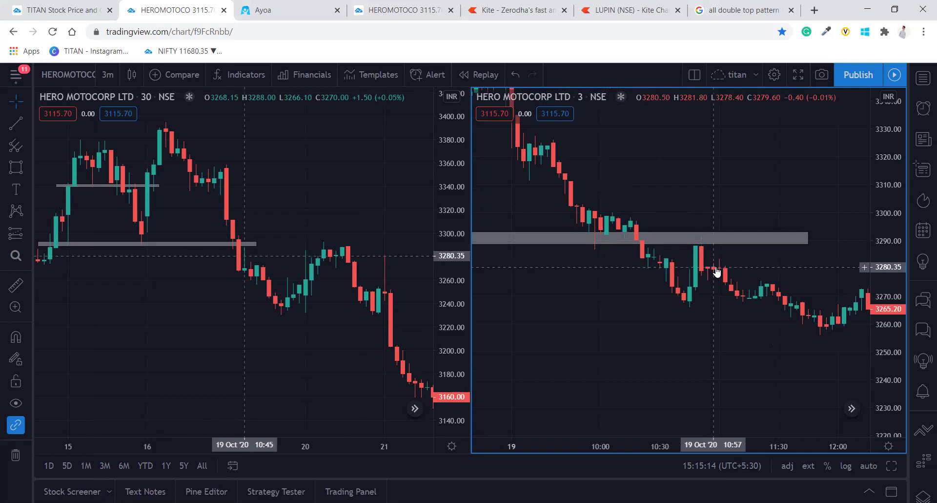
Inspect the 3-minute pullback below the neckline zone around 11:00 on 19 October and follow the decline to about 13:00
left_click(723, 237)
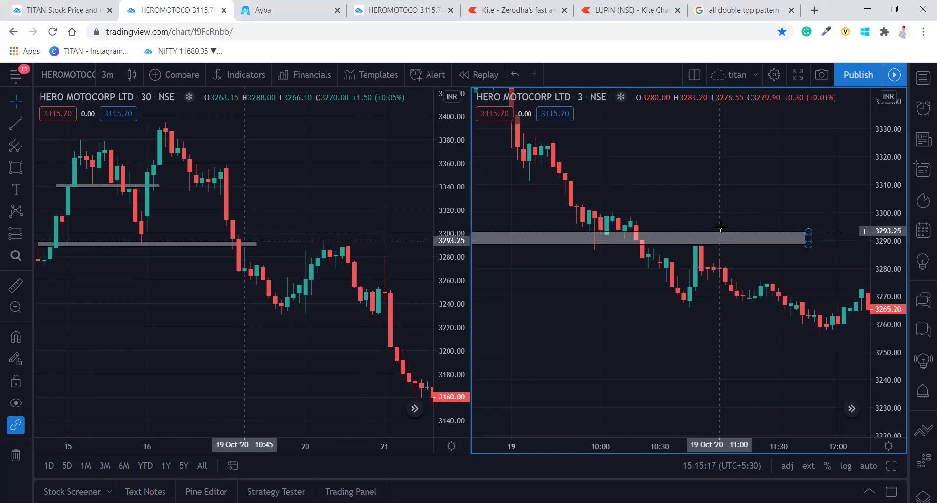
left_click(721, 226)
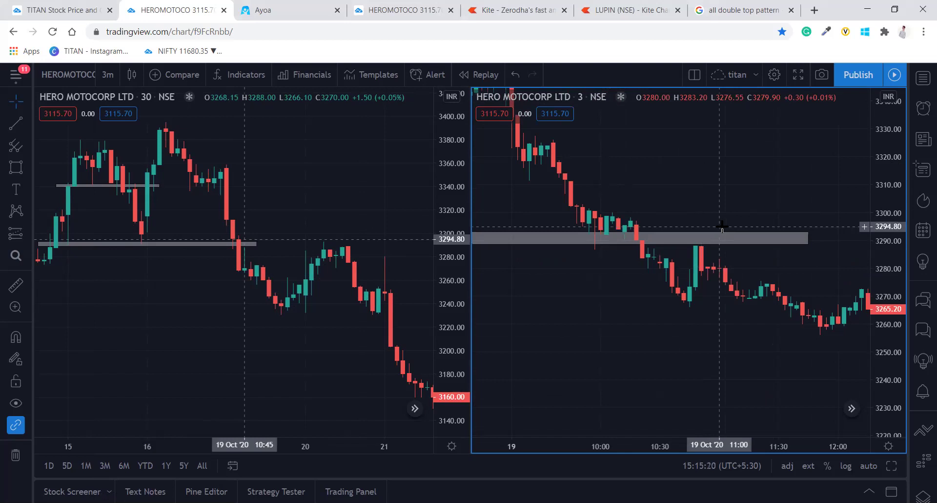
scroll(722, 227, "down", 2)
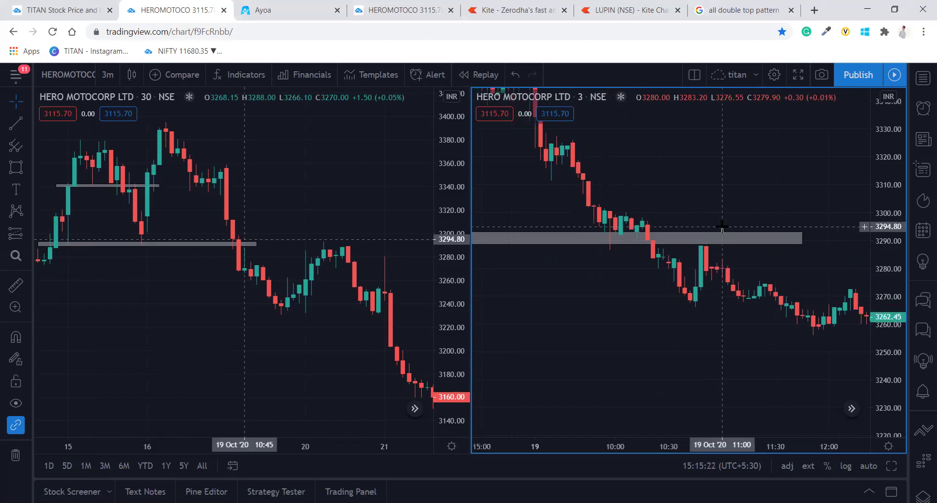
left_click_drag(735, 207, 611, 167)
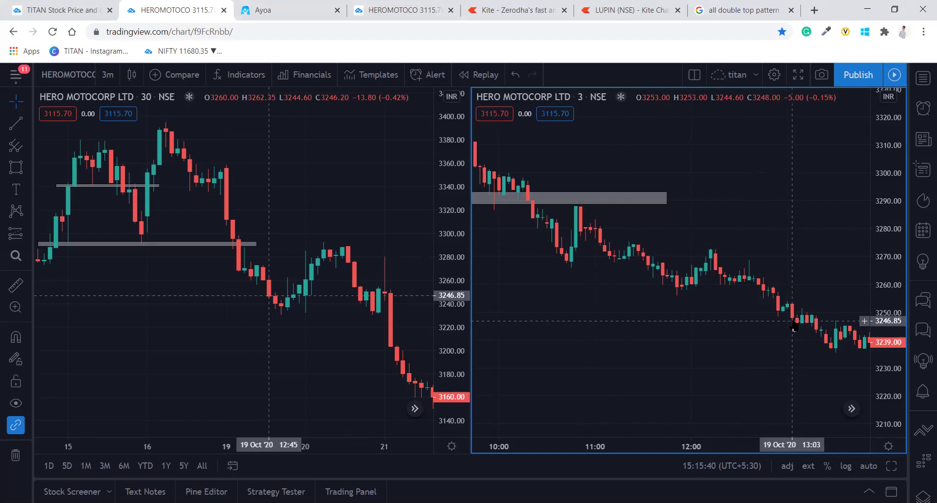
Review the 3-minute Hero MotoCorp decline from the neckline break on 19 October to about 14:00
scroll(794, 327, "down", 3)
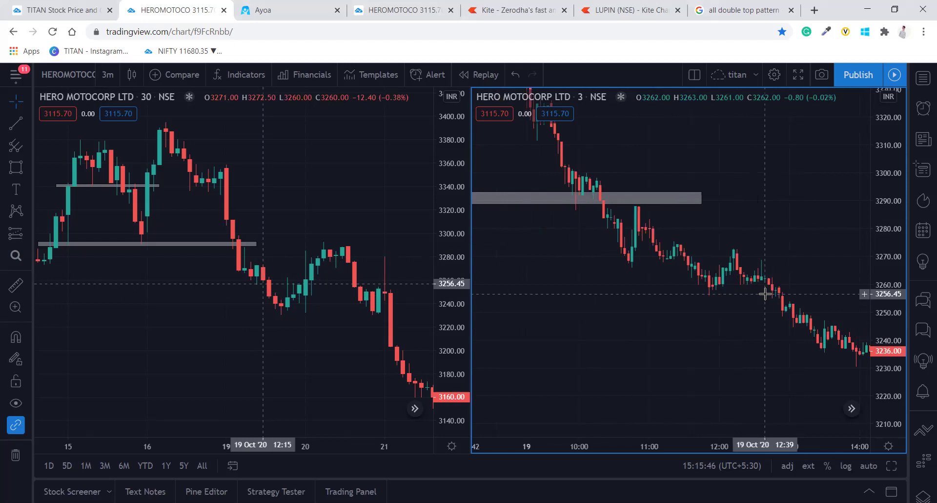
scroll(765, 293, "down", 3)
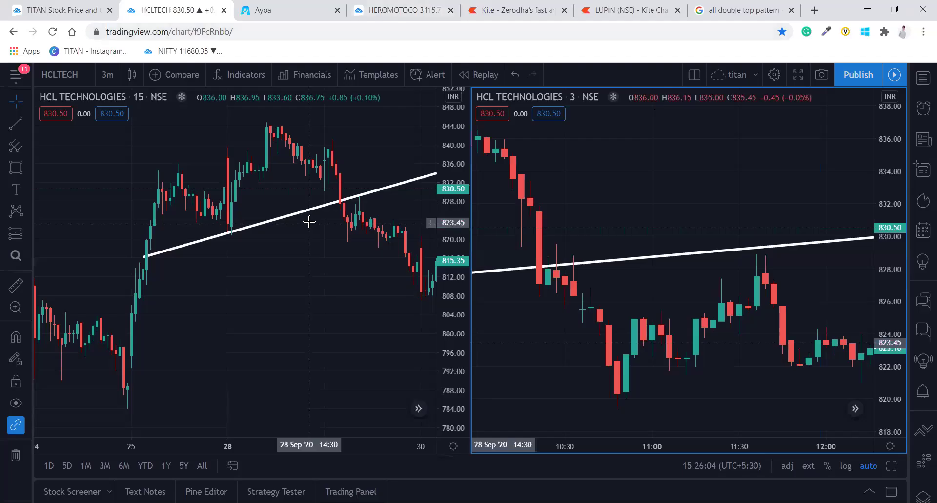
Inspect the rising neckline on the 15-minute HCL Technologies chart, its 29 September break and the pullback around 11:30
scroll(309, 222, "up", 2)
scroll(309, 222, "down", 1)
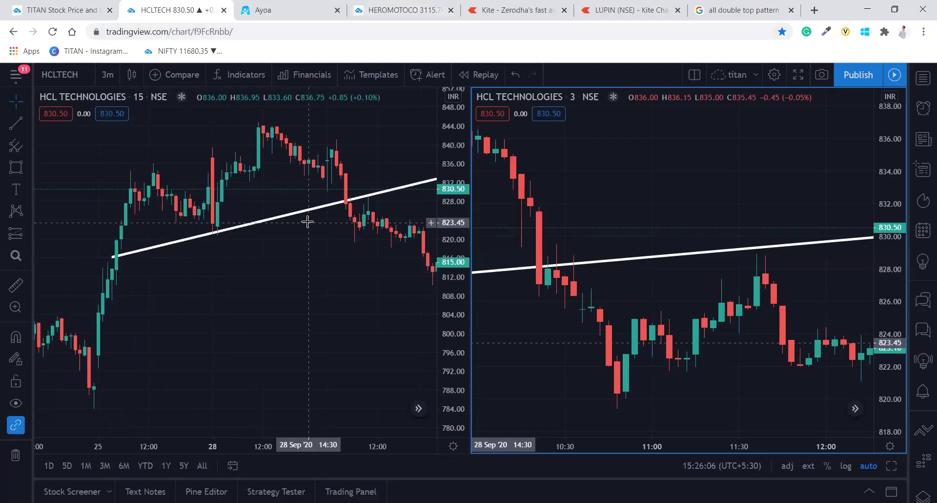
left_click(163, 247)
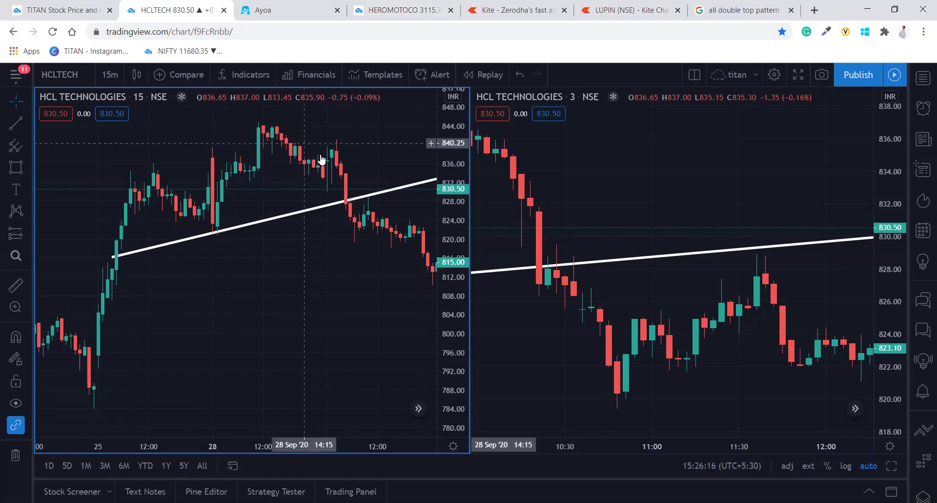
scroll(359, 230, "up", 2)
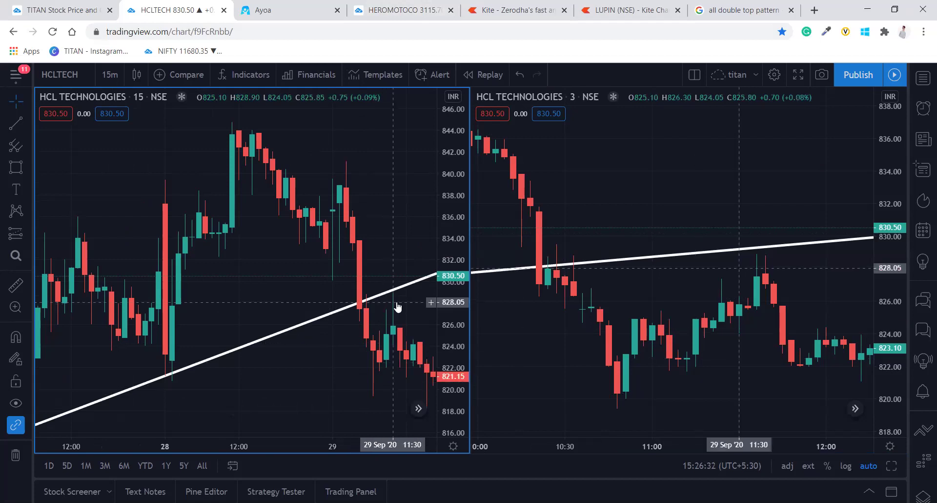
scroll(397, 306, "up", 2)
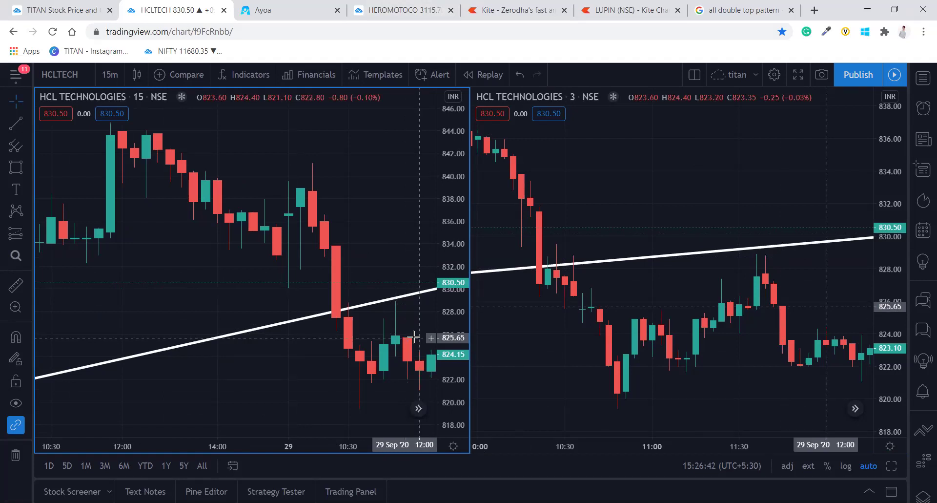
left_click_drag(410, 345, 390, 315)
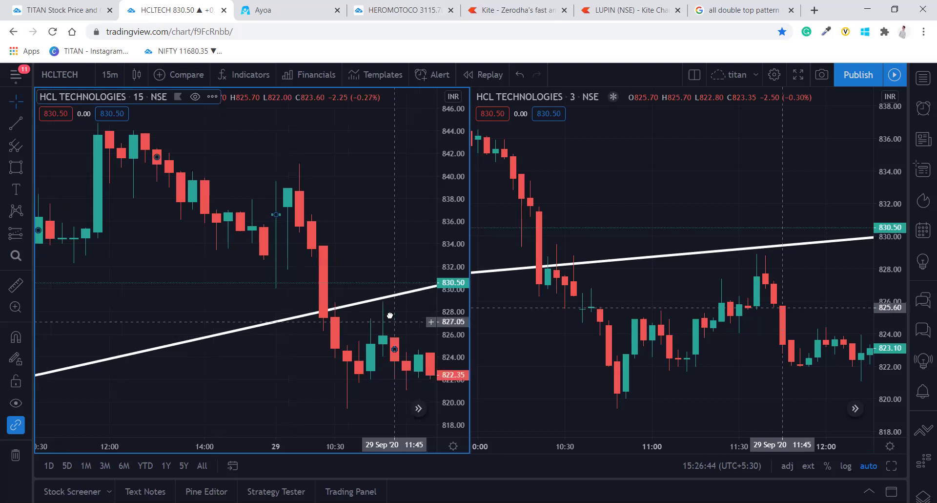
Review the wider 15-minute HCL Technologies price action from 23 September to early October, then re-examine the 29 September neckline break
scroll(390, 315, "down", 3)
scroll(390, 315, "down", 3)
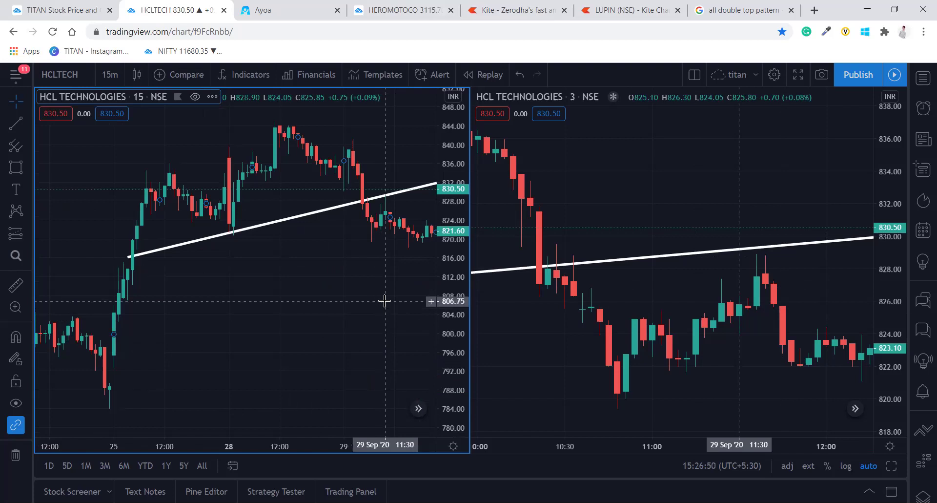
scroll(383, 300, "down", 3)
left_click_drag(257, 287, 115, 294)
scroll(229, 297, "down", 2)
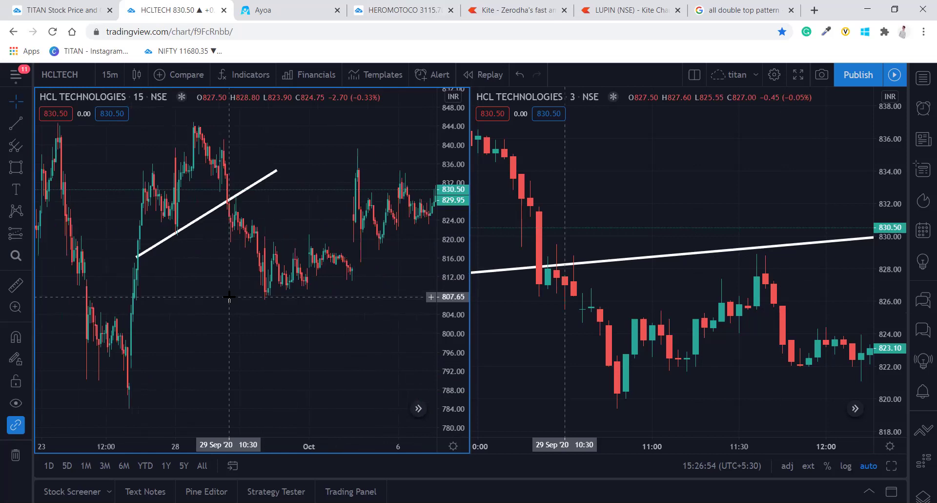
scroll(229, 297, "down", 5)
scroll(229, 297, "up", 8)
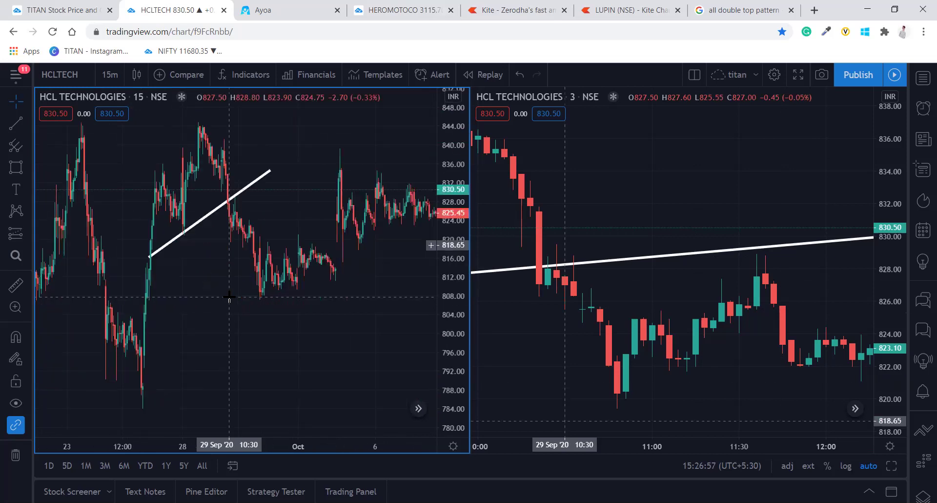
scroll(229, 297, "up", 5)
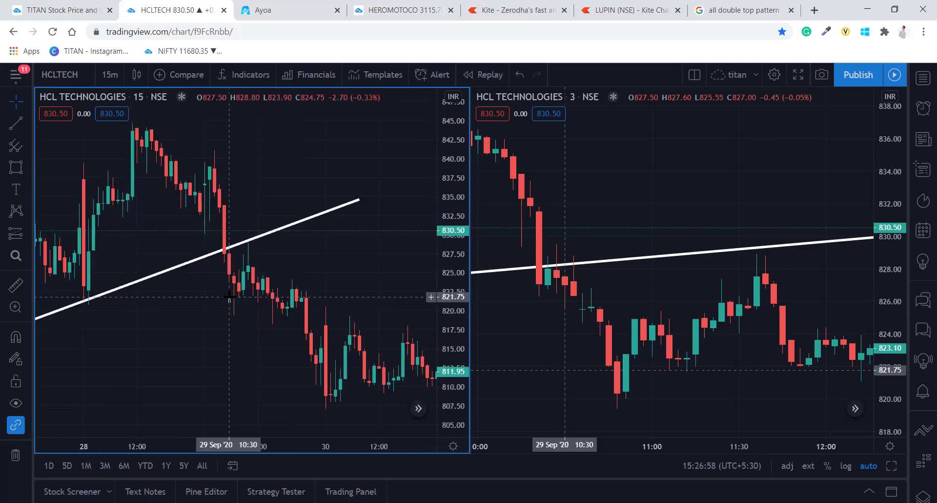
scroll(721, 379, "down", 2)
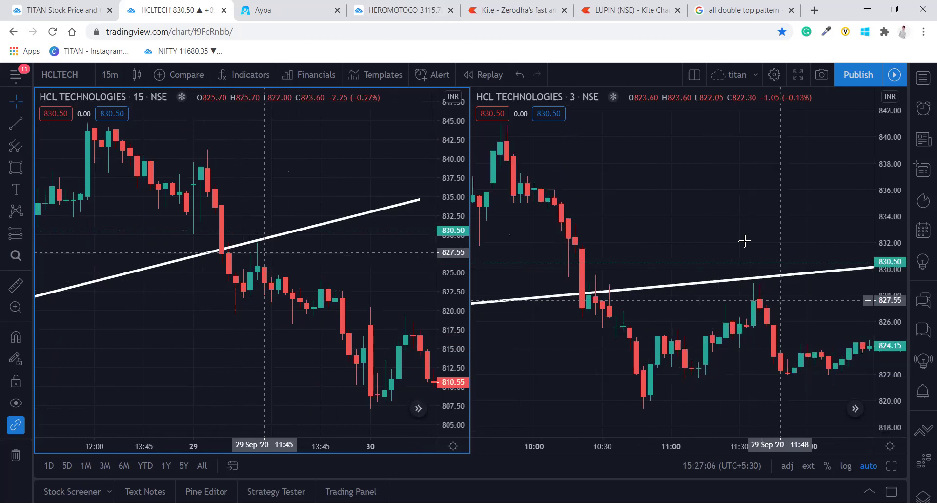
Examine the 3-minute HCL Technologies pullback toward the neckline before 11:48 on 29 September and follow the decline past 15:00
scroll(758, 227, "up", 2)
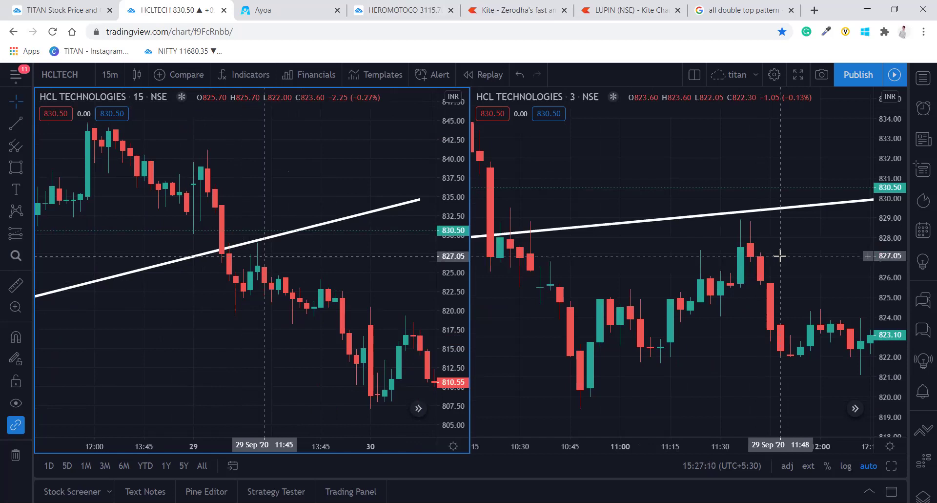
scroll(808, 297, "down", 1)
scroll(816, 326, "down", 1)
left_click_drag(762, 316, 639, 262)
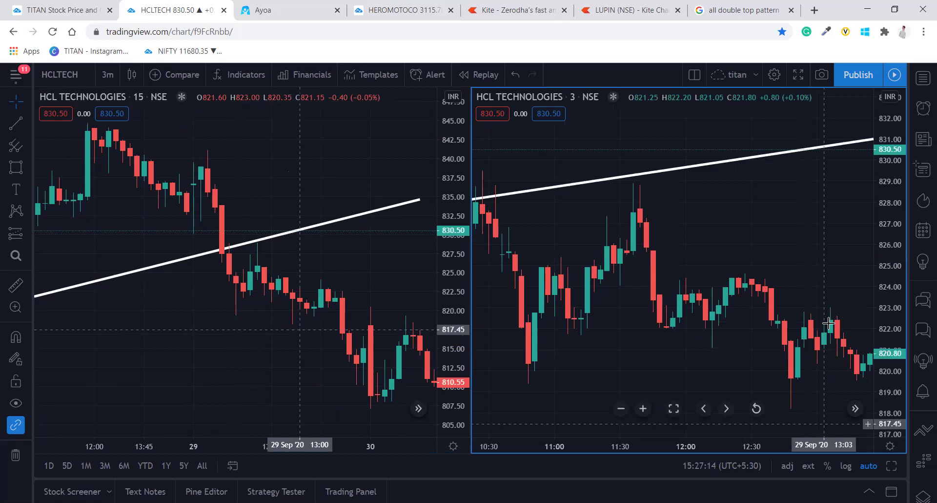
scroll(784, 297, "down", 2)
left_click_drag(778, 324, 654, 273)
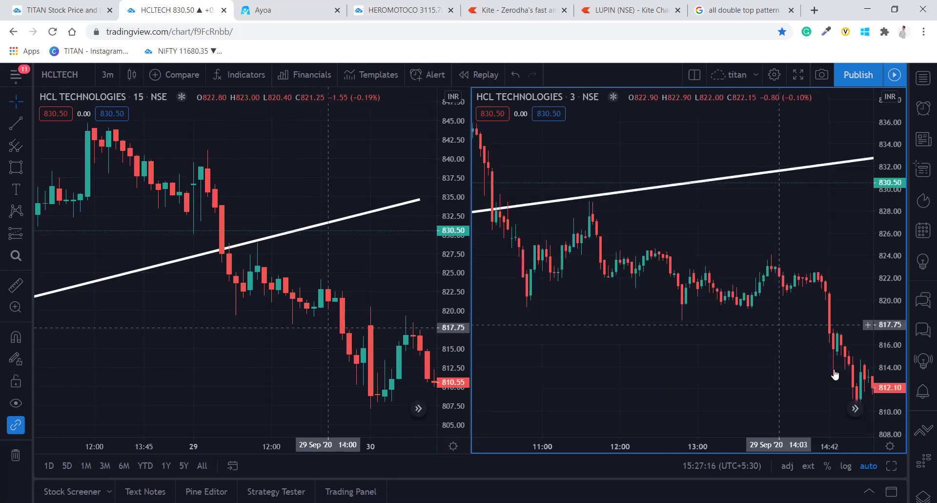
left_click_drag(733, 328, 657, 300)
left_click_drag(767, 335, 728, 322)
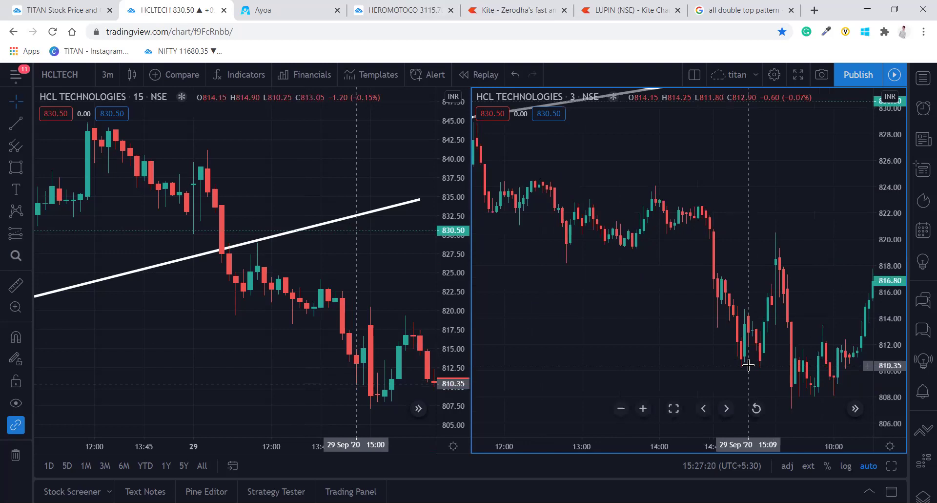
Review the full 3-minute HCL Technologies move from the neckline break into 30 September and return to the pullback around 11:27
scroll(748, 365, "down", 1)
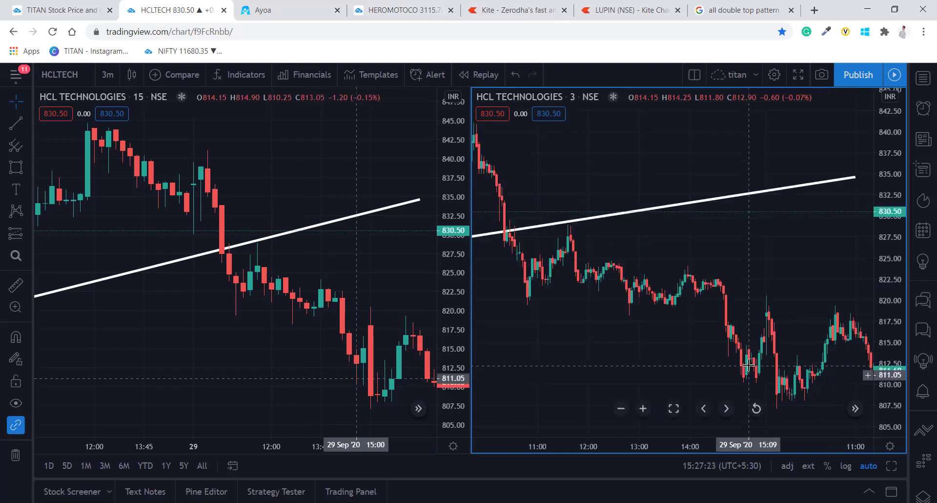
scroll(749, 365, "down", 1)
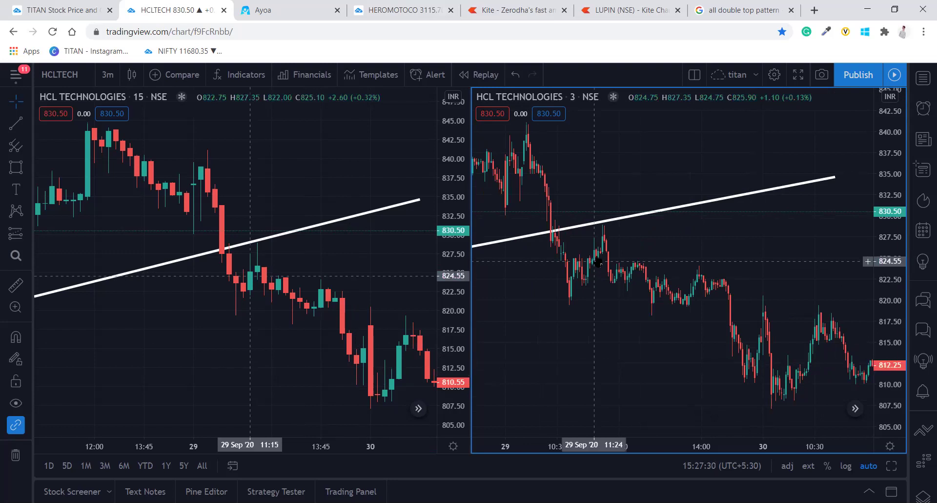
scroll(598, 263, "up", 1)
scroll(598, 263, "up", 1)
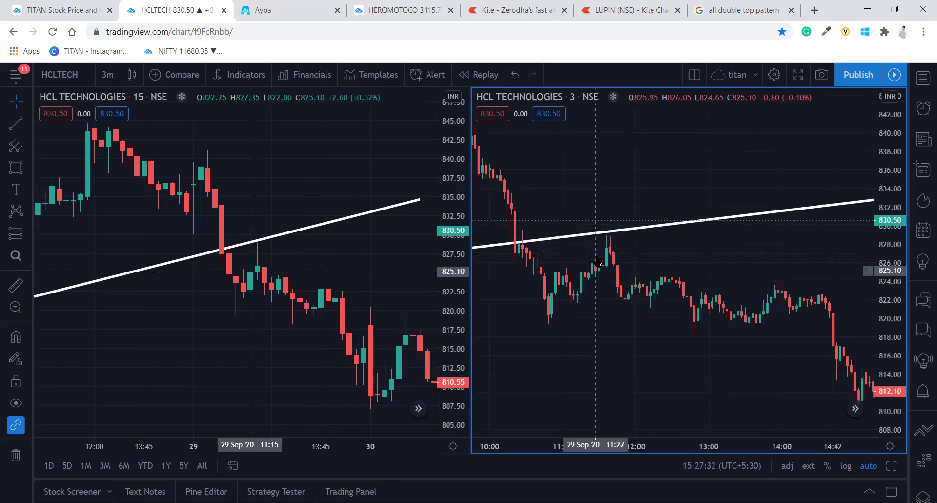